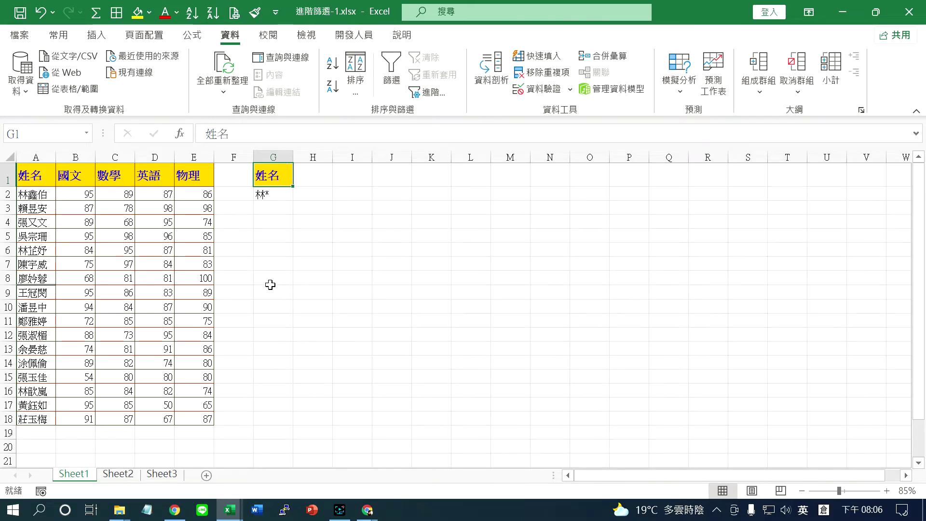
Apply a 'Text that Contains 林' rule to A2:A18 with light red fill and dark red text
drag(31, 196, 35, 421)
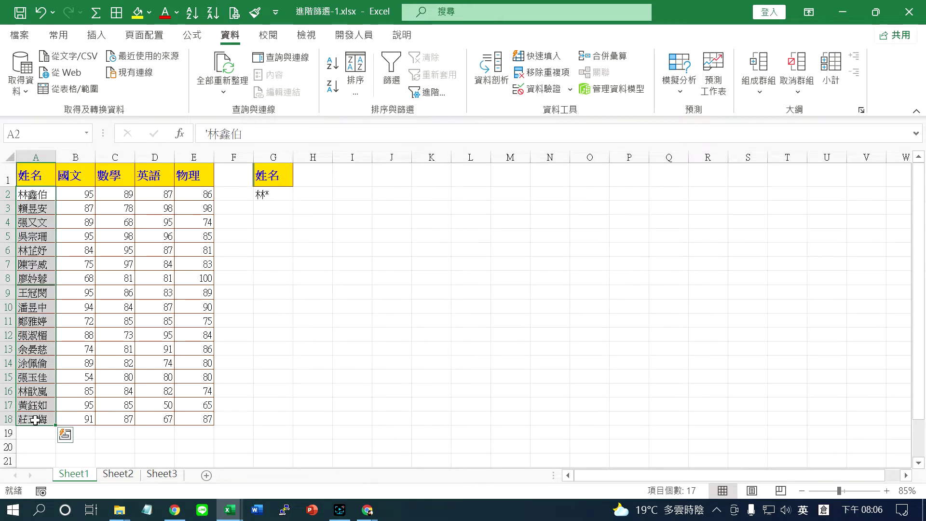
drag(48, 195, 48, 420)
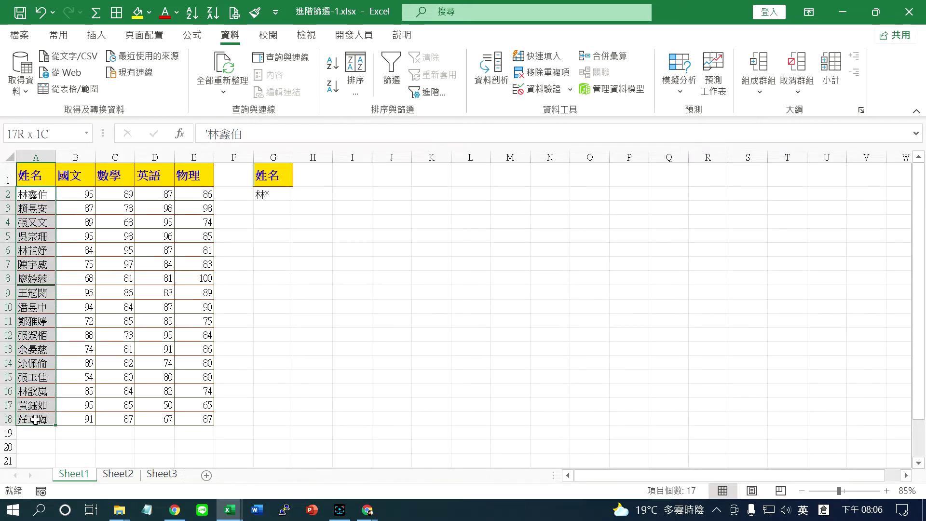
click(59, 35)
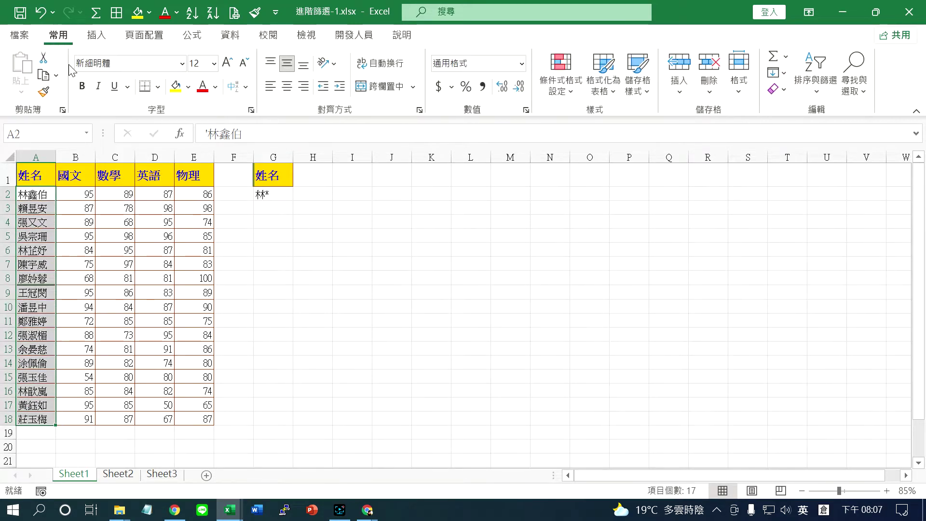
click(571, 95)
mouse_move(621, 122)
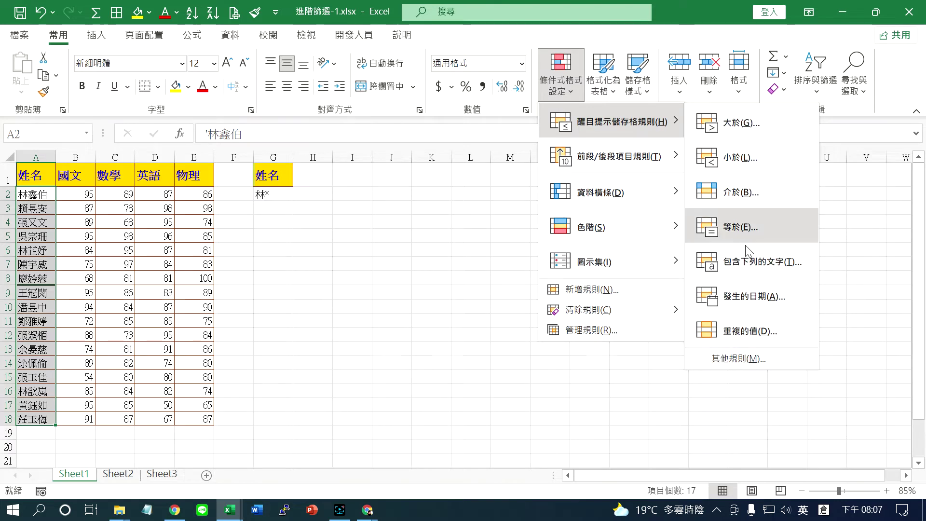
click(744, 268)
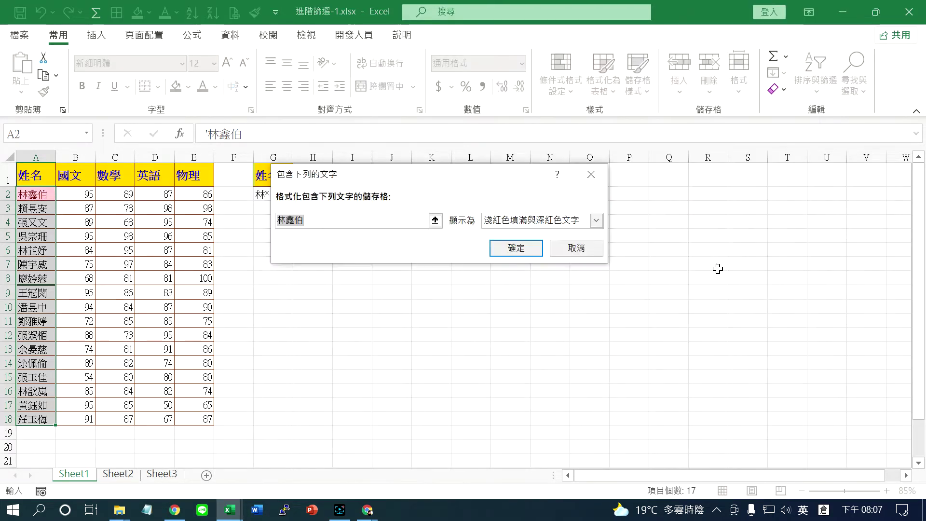
text(d)
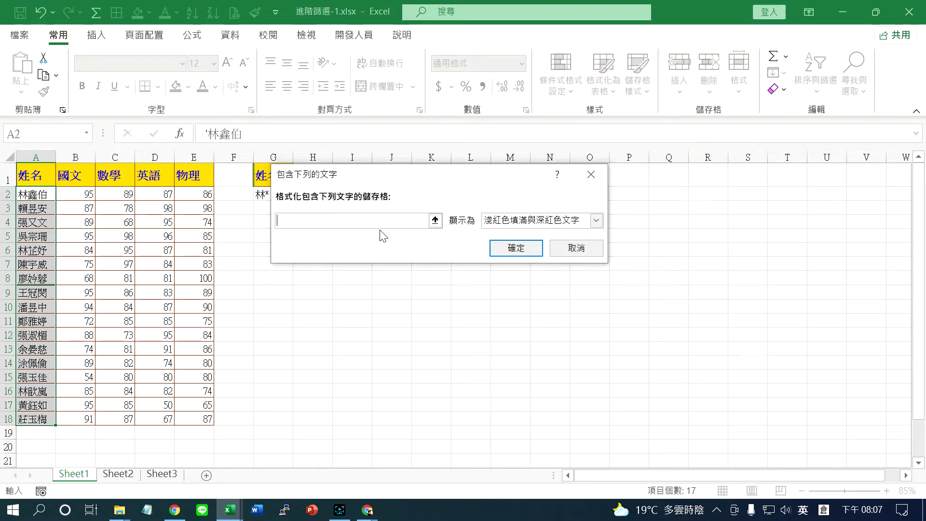
text(林)
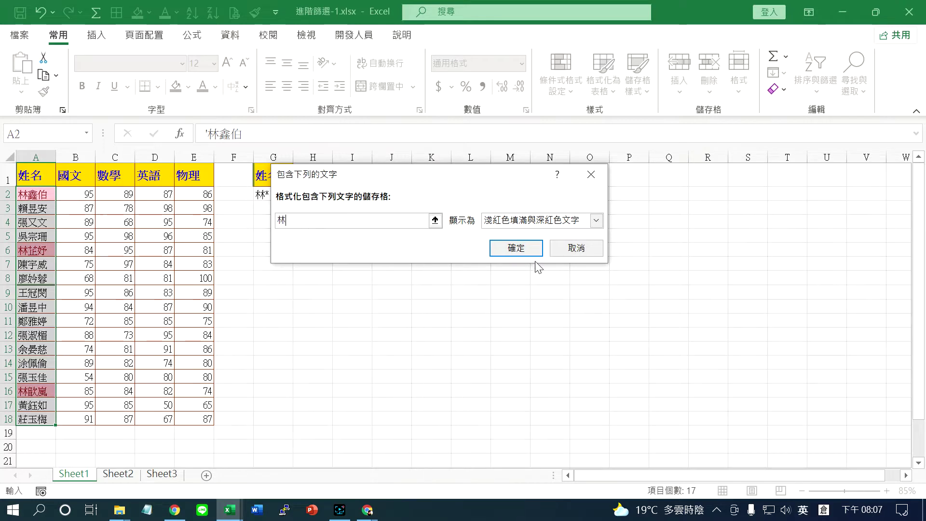
click(531, 252)
click(273, 292)
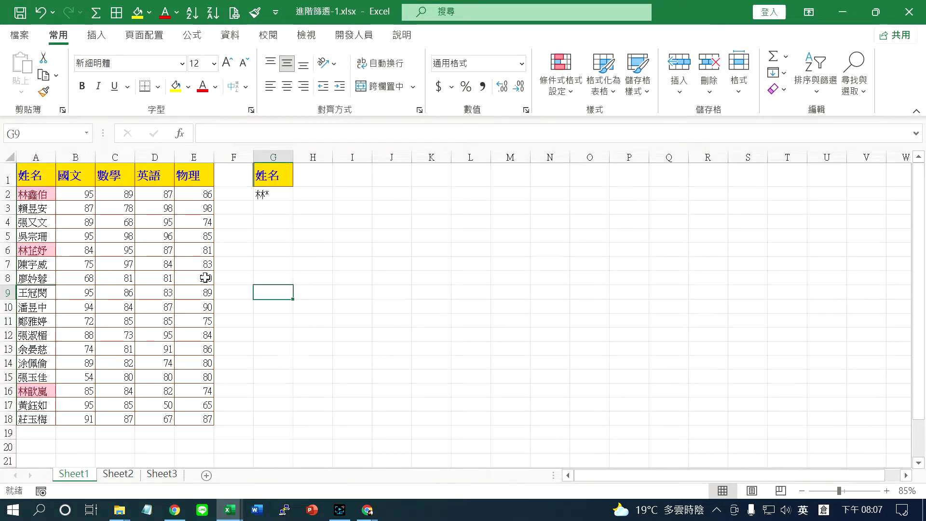
Turn on AutoFilter for the score table A1:E18
mouse_move(48, 181)
mouse_down()
mouse_move(125, 354)
mouse_move(202, 420)
mouse_up()
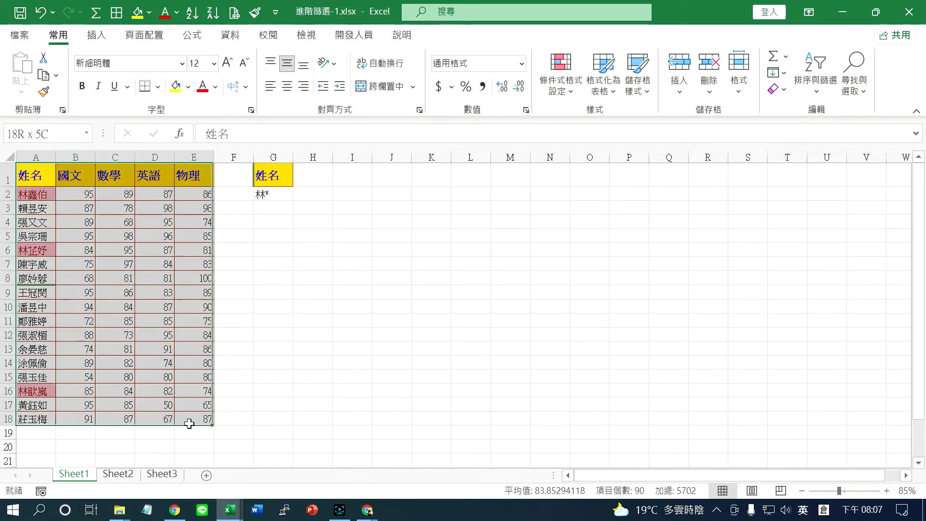
click(238, 39)
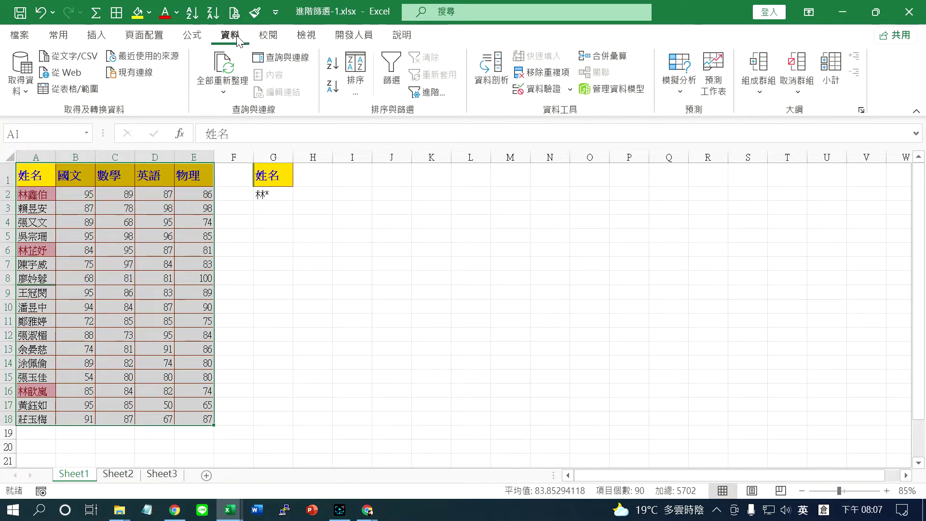
click(391, 81)
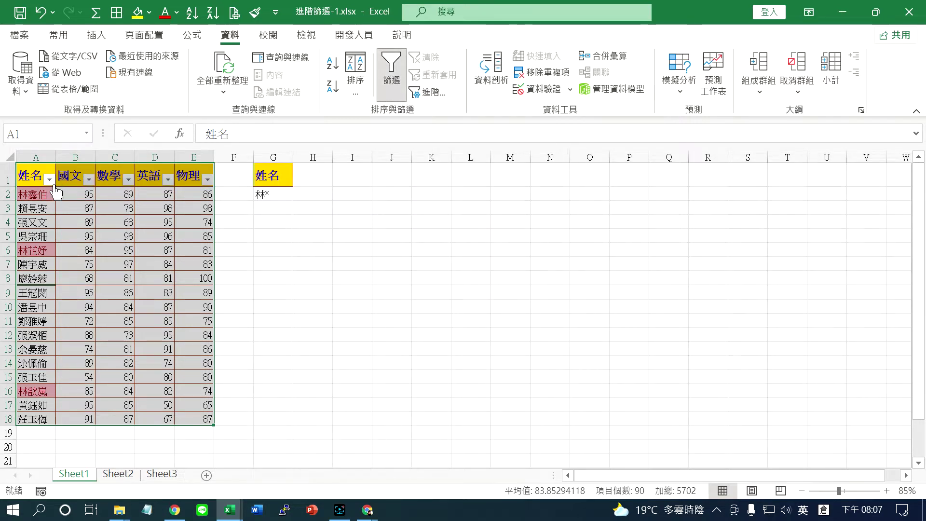
Filter 姓名 to names beginning with 林*, then clear the filter so all 17 rows show
click(49, 180)
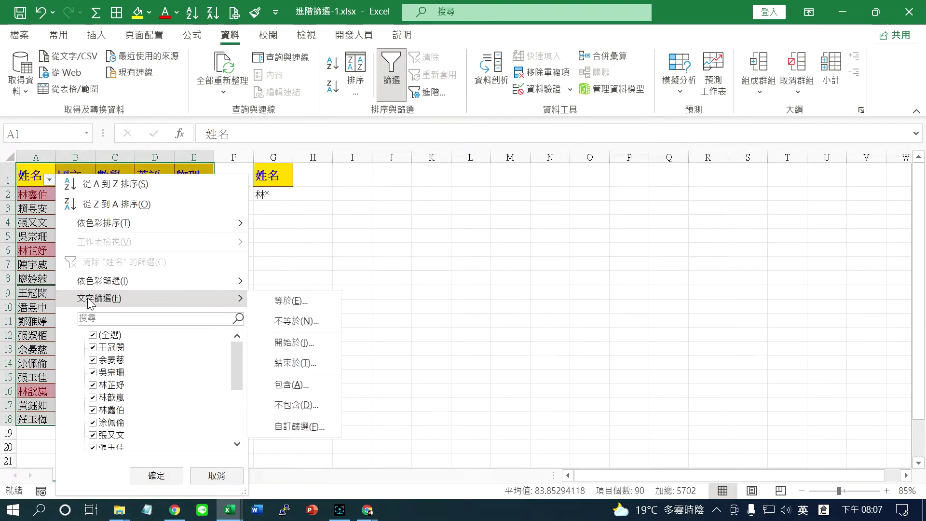
mouse_move(99, 299)
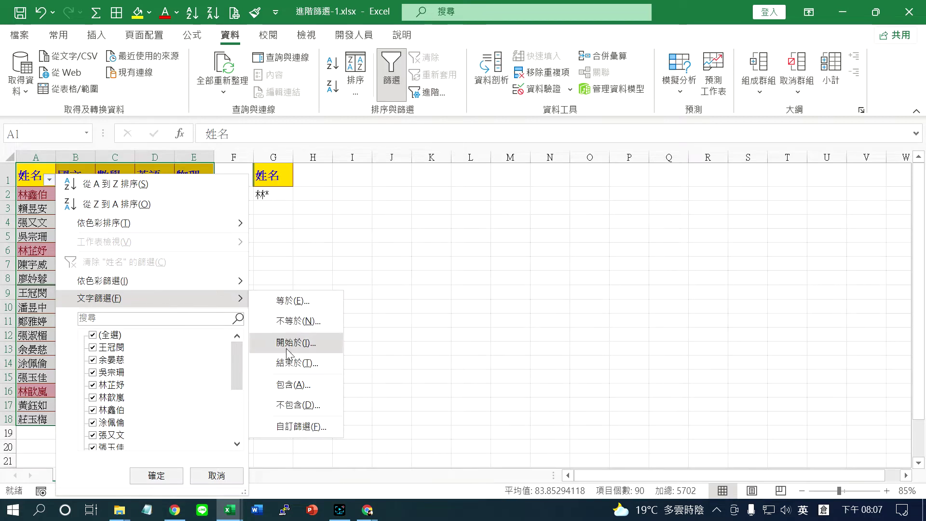
click(293, 301)
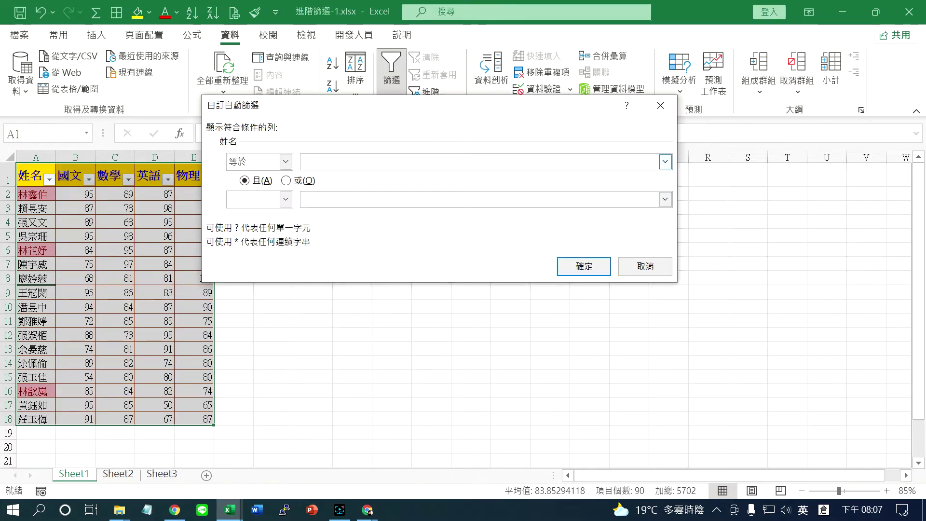
key(shift)
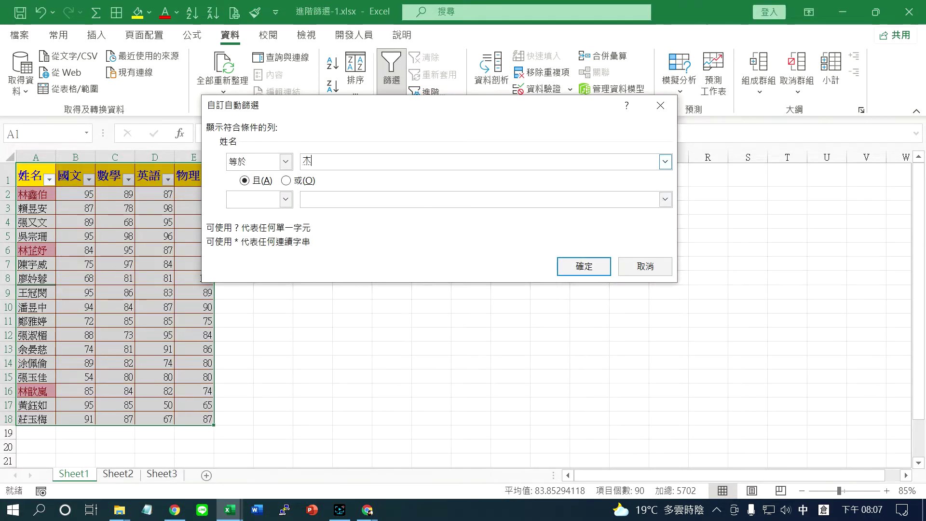
text(林)
key(shift)
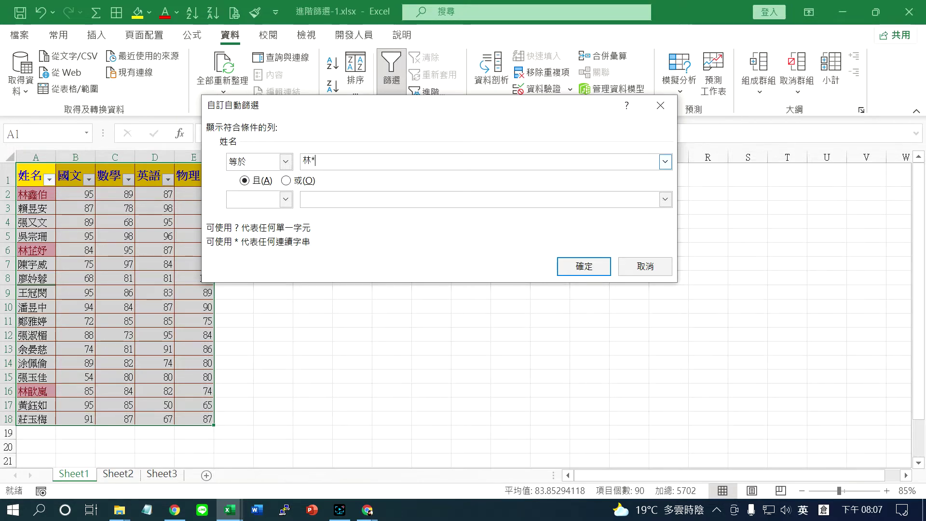
text(*)
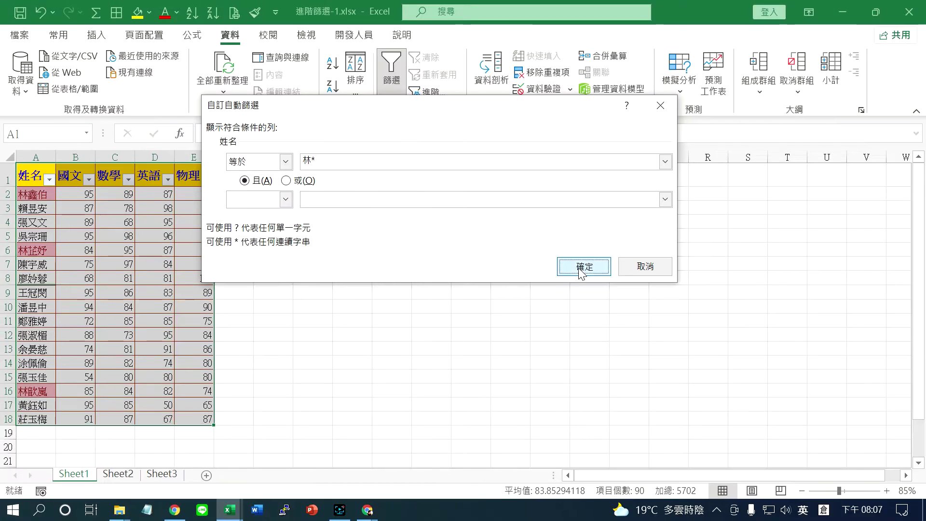
click(583, 267)
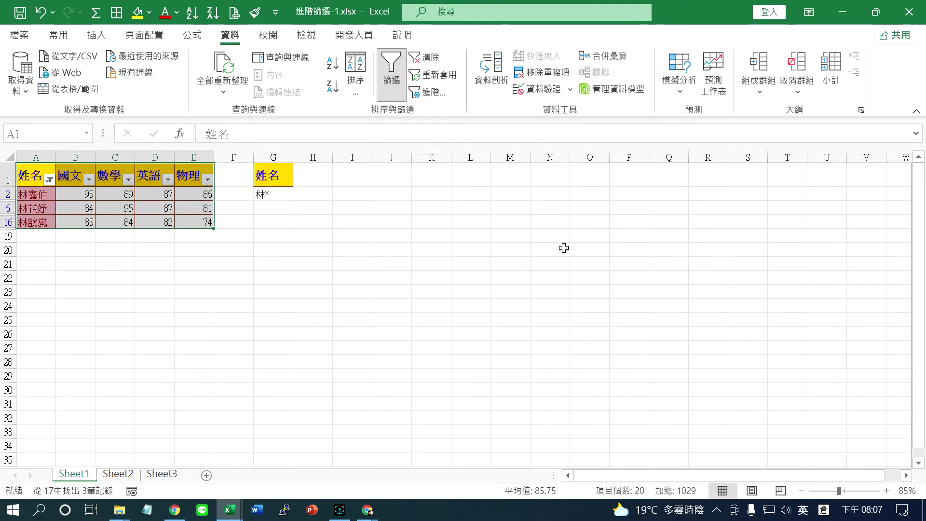
click(50, 180)
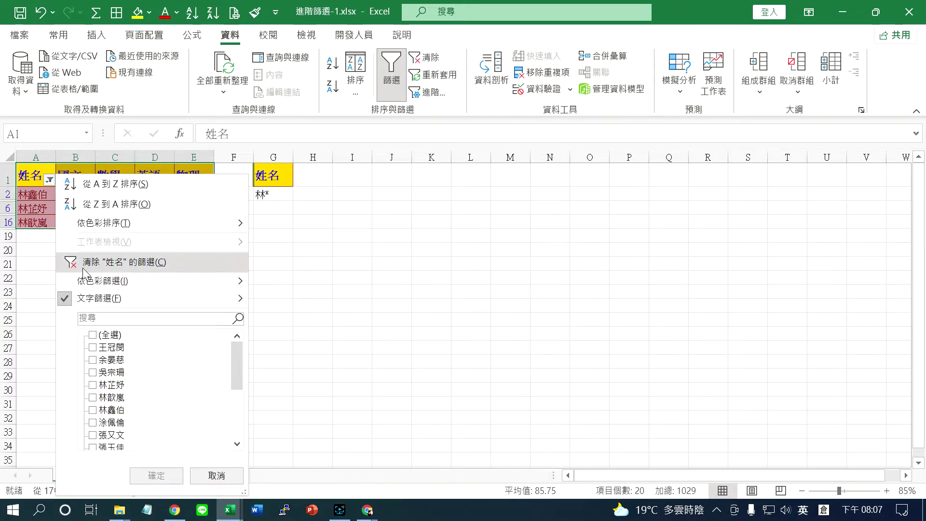
click(114, 263)
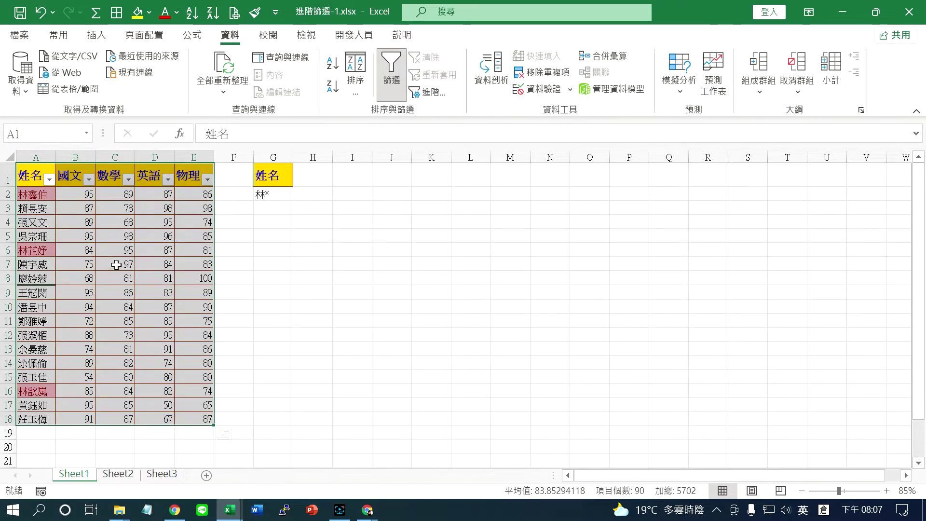
Clear column G and turn off the filter arrows on the header row
click(274, 289)
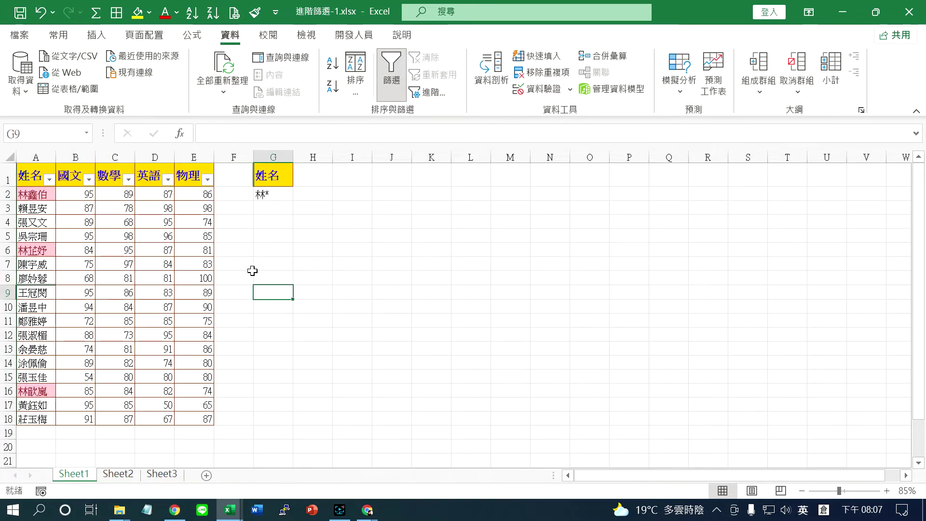
right_click(279, 159)
click(331, 293)
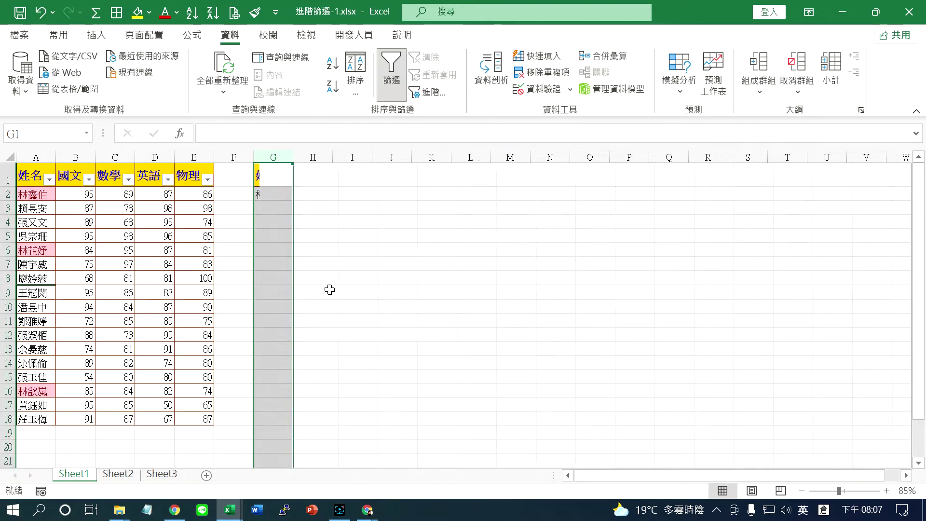
click(349, 305)
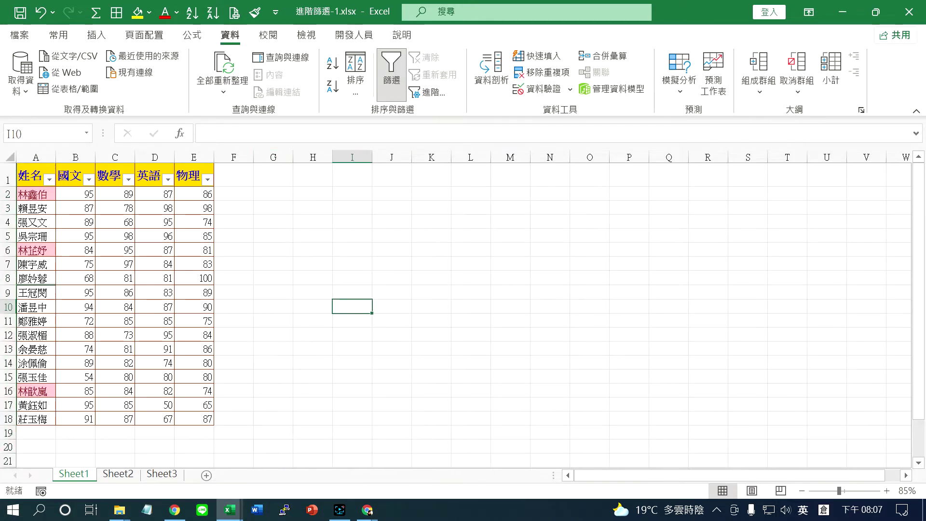
click(391, 72)
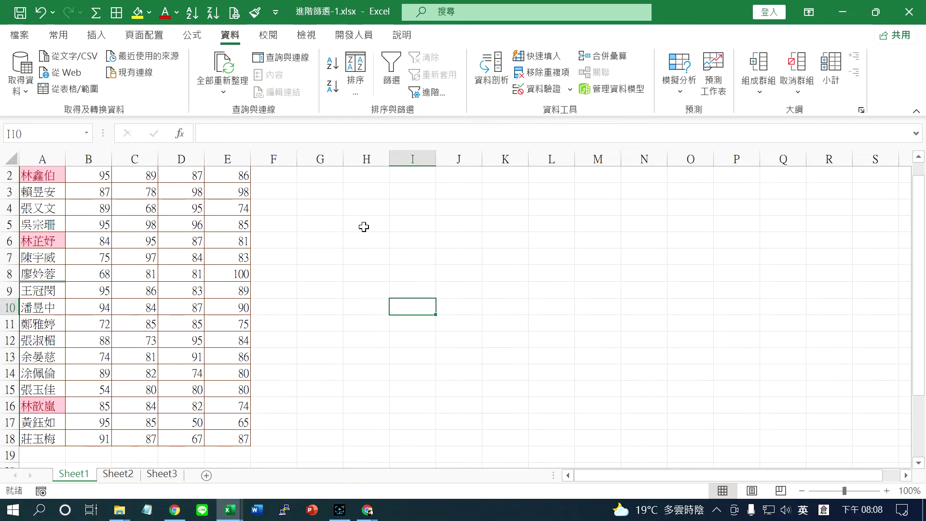
Copy the 姓名 header from A1 into G1
ctrl+scroll(364, 226, down, 1)
drag(29, 171, 158, 373)
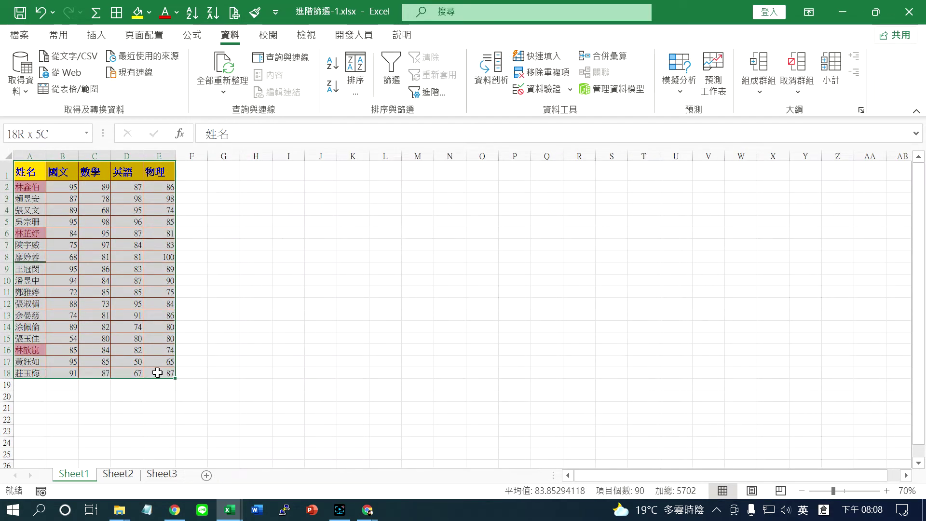
drag(157, 372, 157, 370)
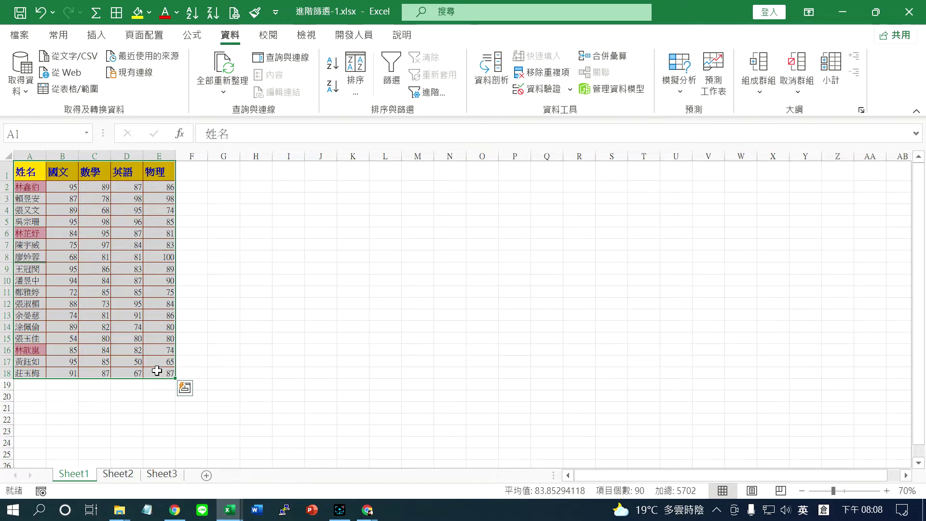
click(208, 335)
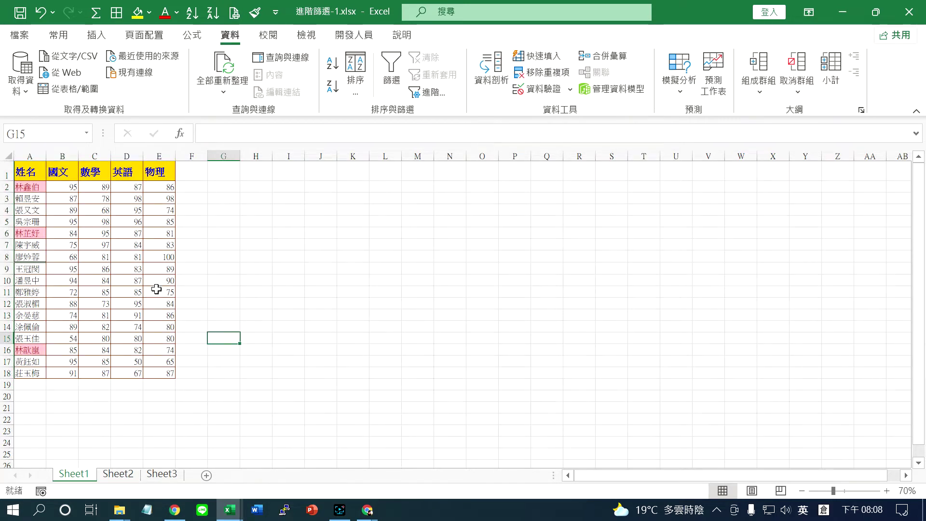
click(33, 172)
key(ctrl+c)
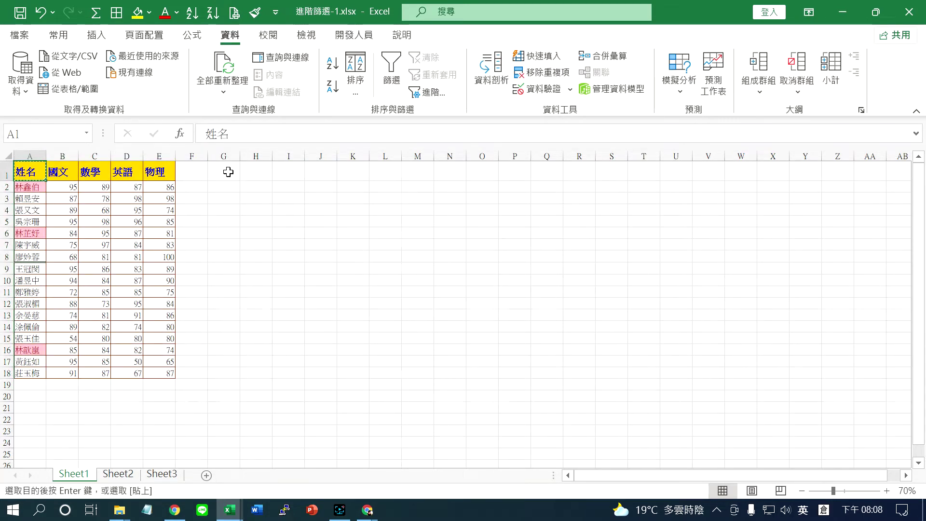
click(226, 170)
key(ctrl+v)
scroll(244, 235, up, 1)
scroll(244, 235, up, 3)
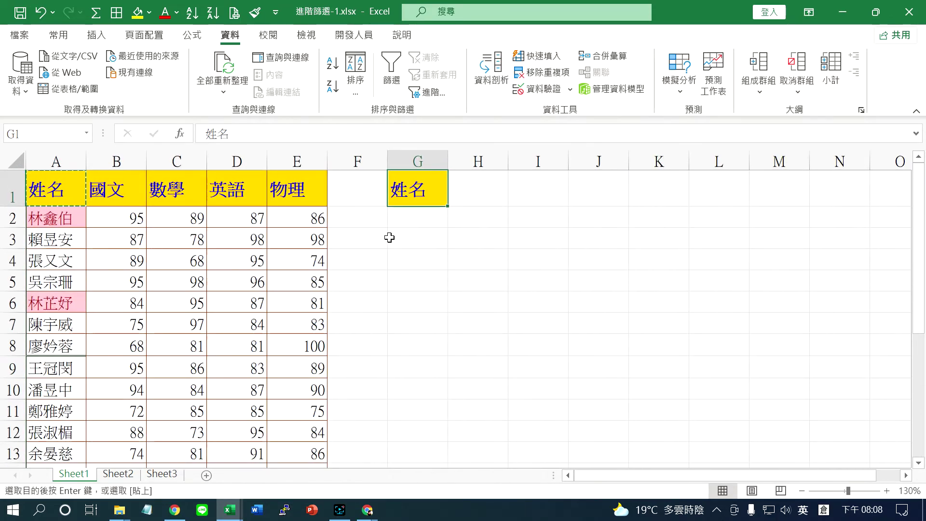
key(Escape)
Enter the criterion 林* in G2, then select the student table and the criteria cells G1:G2
click(399, 221)
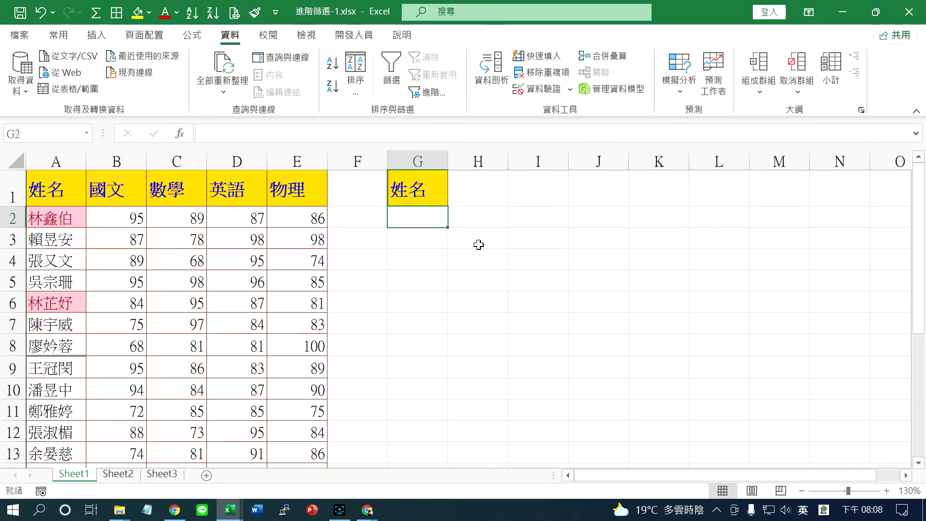
click(422, 192)
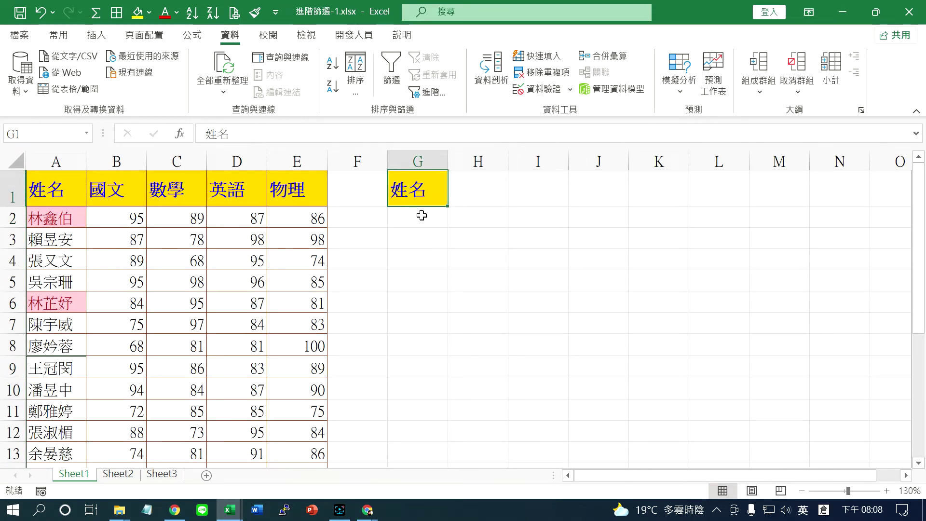
click(422, 215)
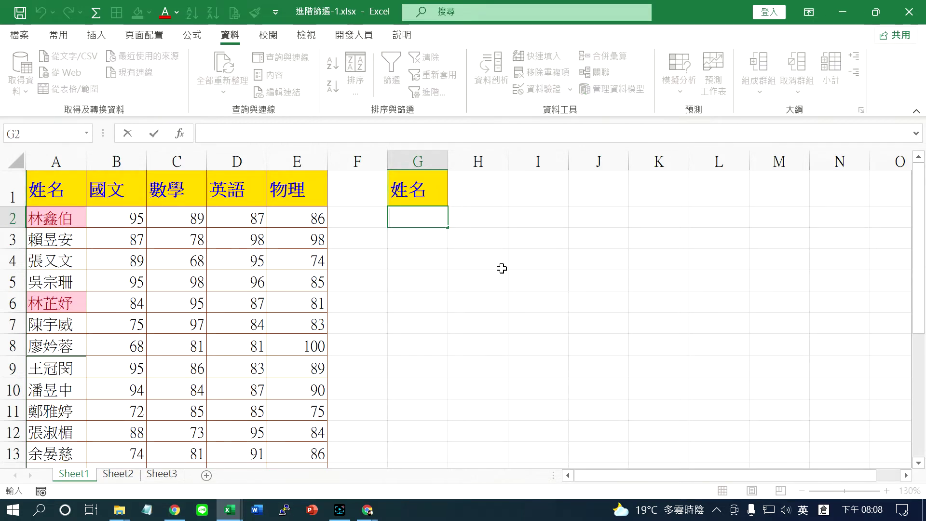
text(林)
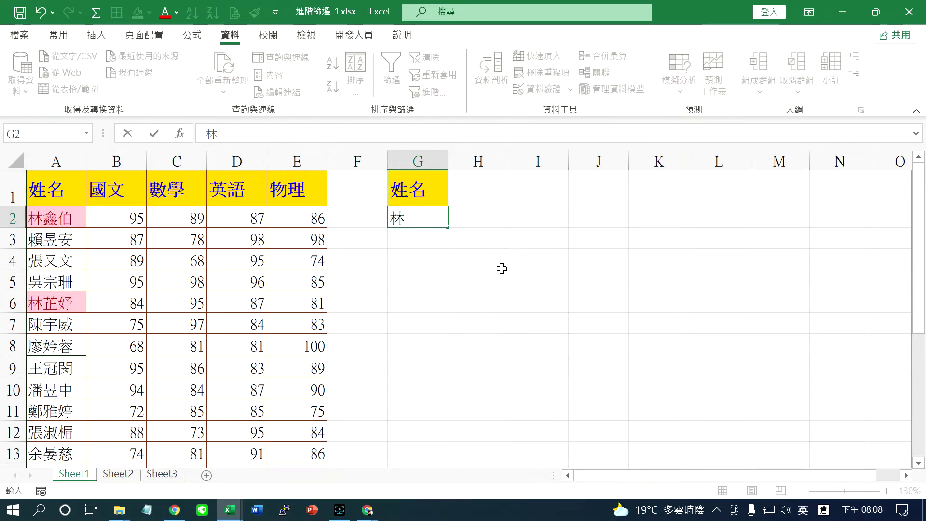
text(*)
key(Return)
key(Up)
key(Up)
scroll(498, 270, down, 1)
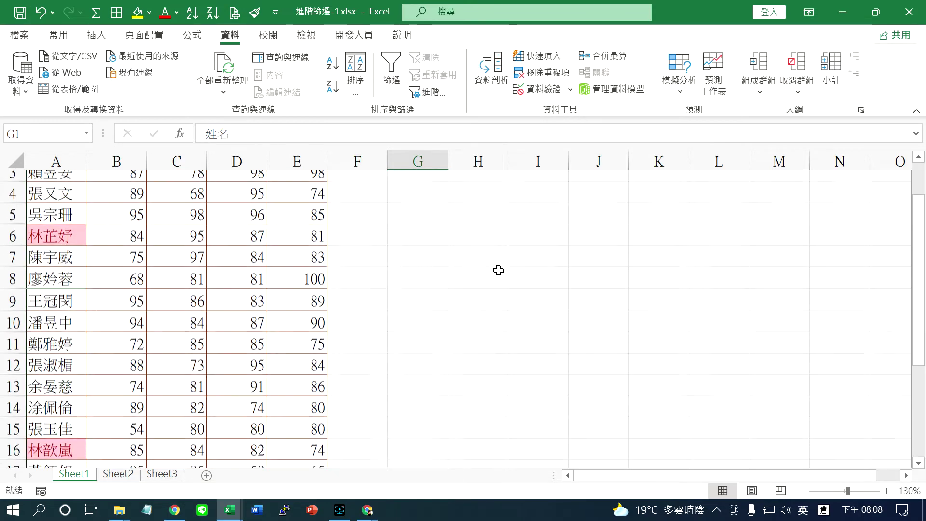
ctrl+scroll(499, 270, down, 3)
mouse_move(32, 179)
mouse_down()
mouse_move(144, 359)
mouse_move(193, 415)
mouse_up()
drag(275, 175, 278, 188)
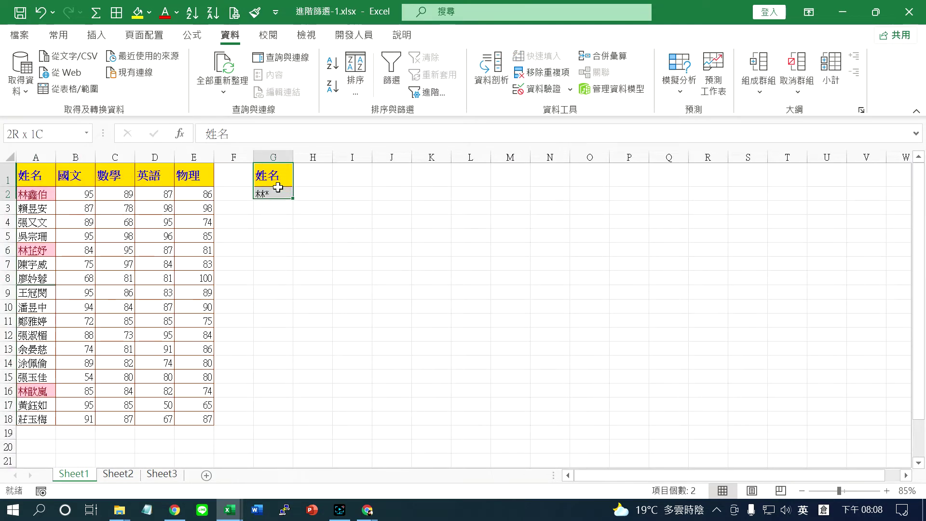
Open the Advanced Filter dialog with list range $A$1:$E$18 and move it beside the data
click(435, 100)
drag(435, 100, 415, 135)
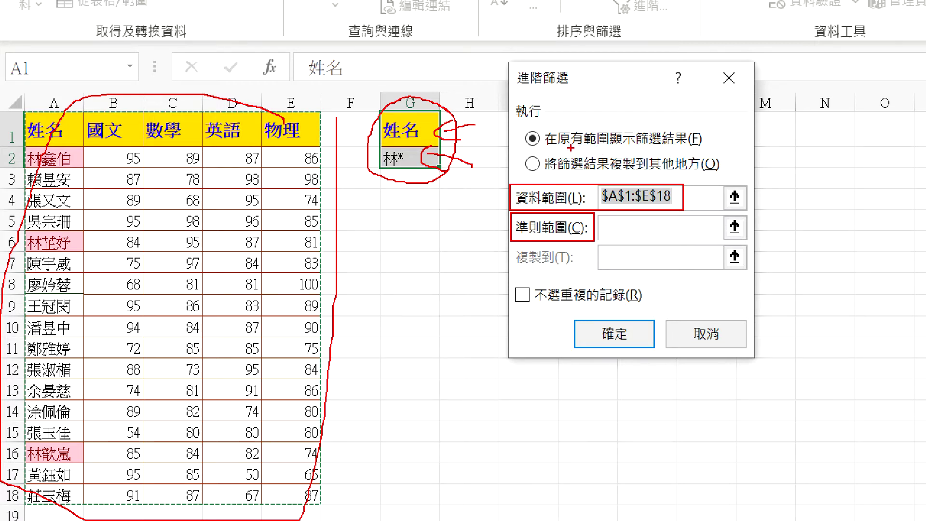
mouse_move(523, 128)
mouse_down()
mouse_move(648, 153)
mouse_move(710, 149)
mouse_up()
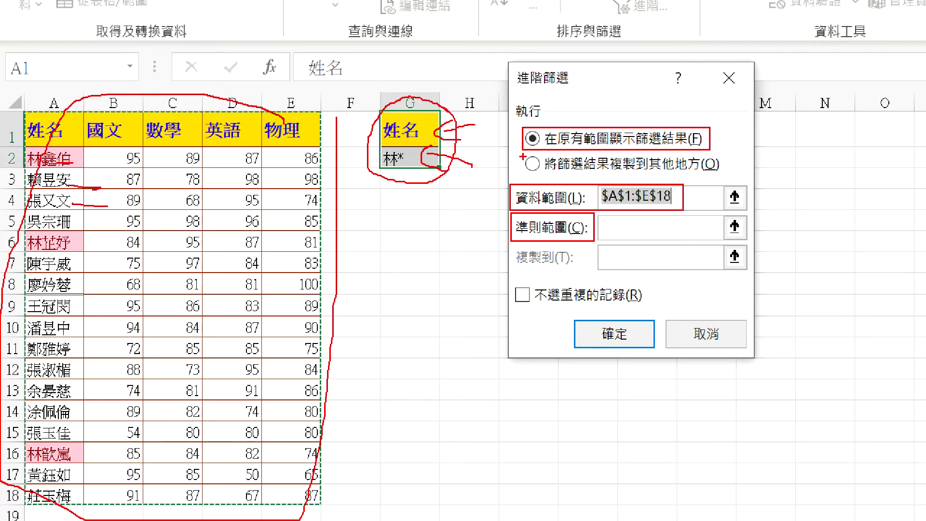
drag(523, 156, 718, 177)
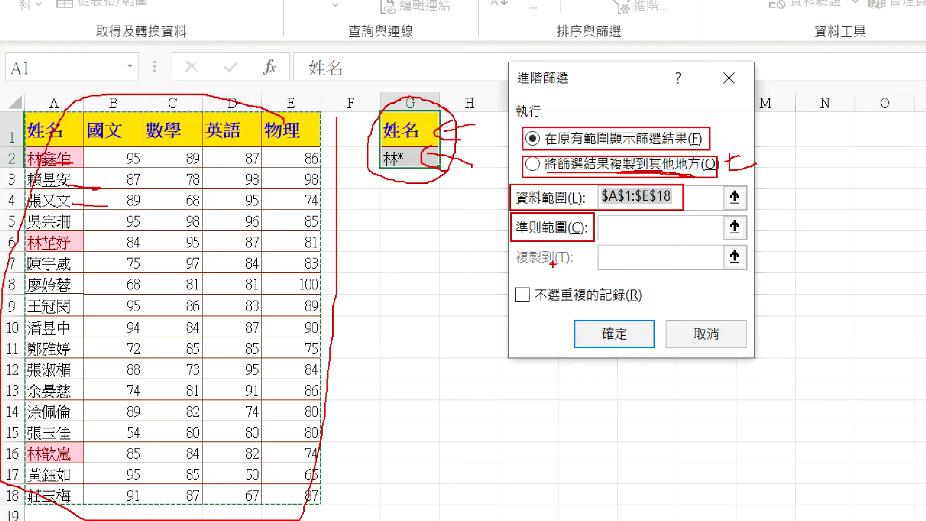
drag(562, 267, 530, 276)
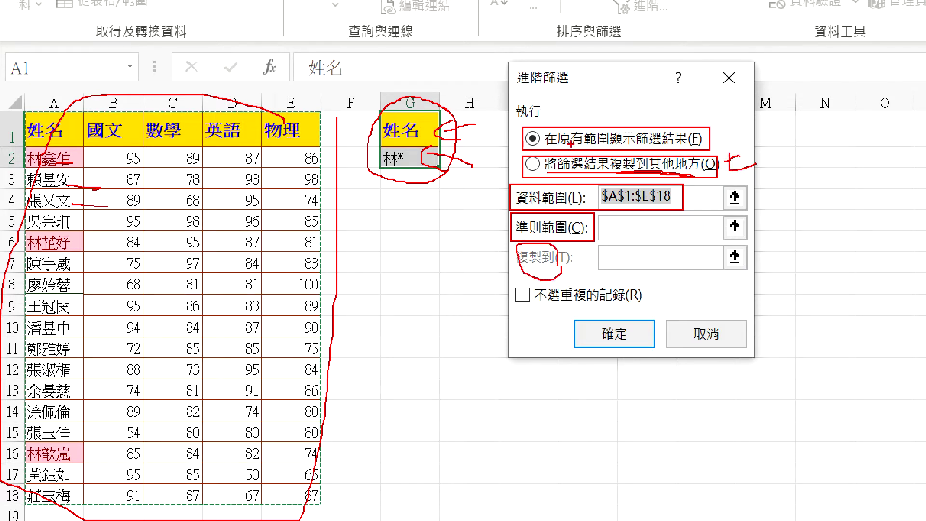
drag(522, 159, 544, 175)
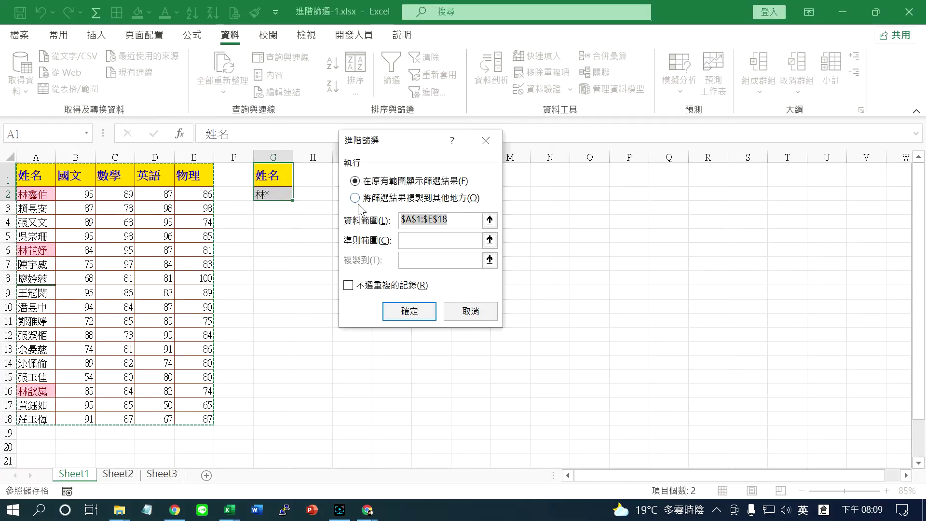
Choose copy to another location, with list range A1:E18 and criteria range G1:G2
click(356, 198)
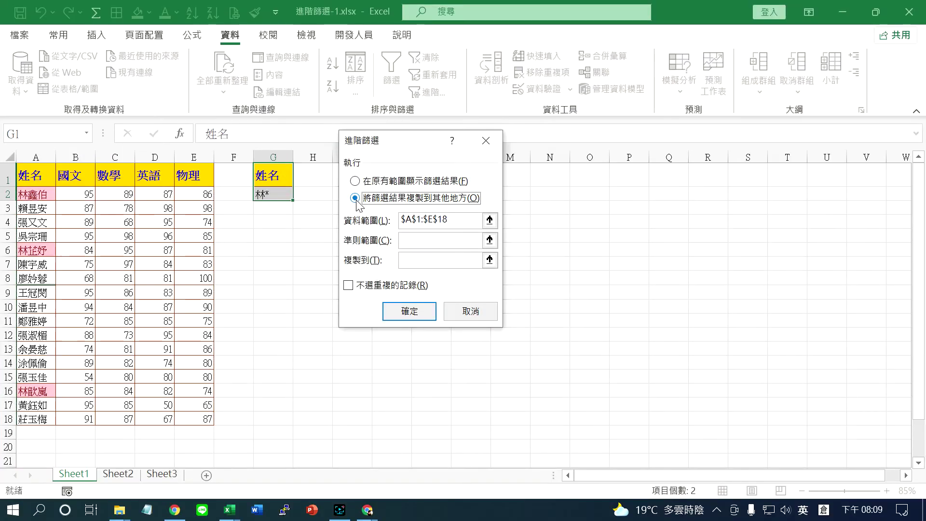
click(490, 222)
drag(35, 176, 196, 419)
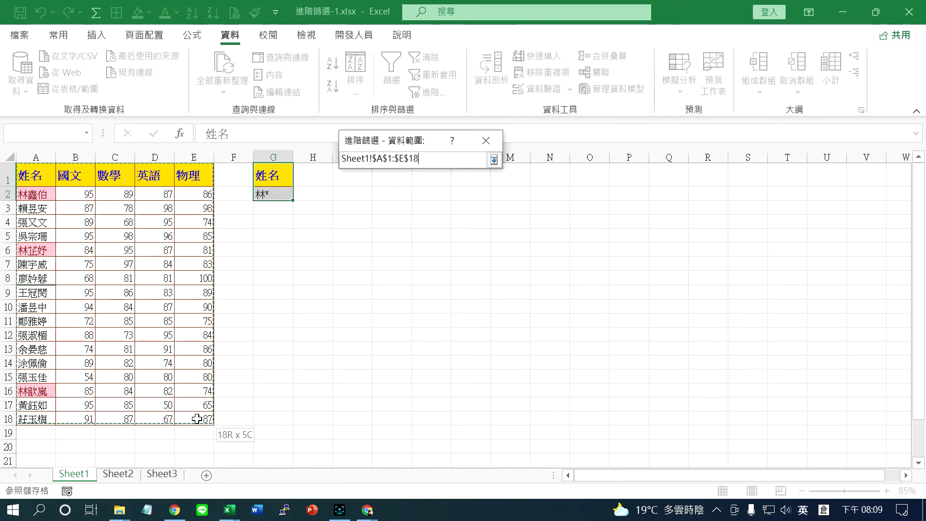
click(494, 159)
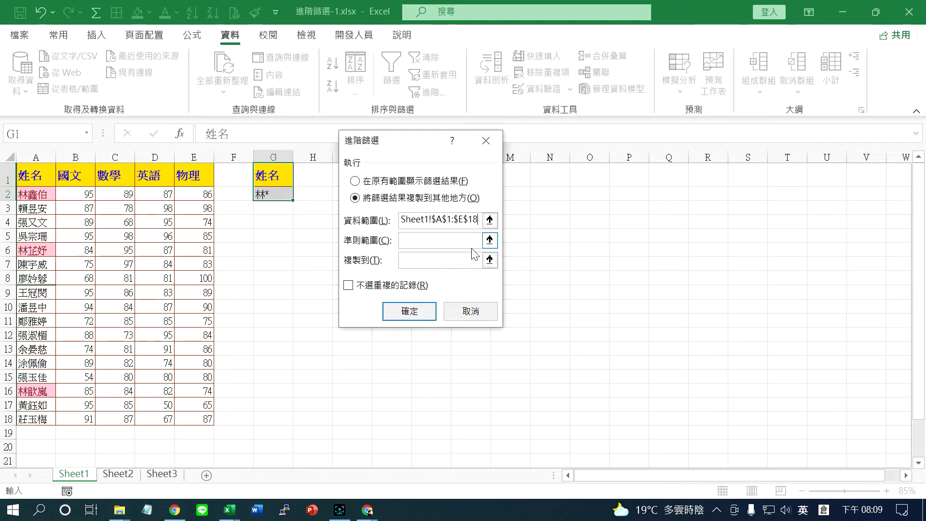
click(490, 240)
drag(284, 181, 282, 196)
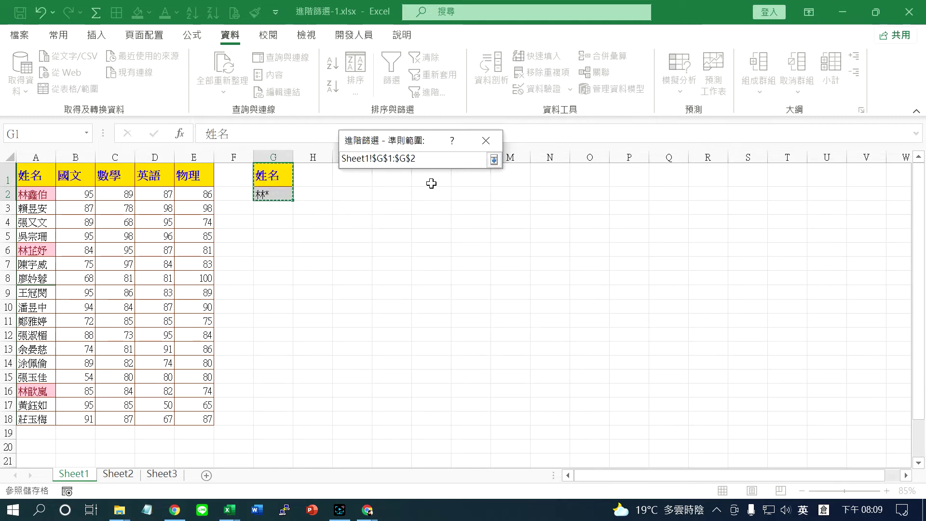
click(493, 160)
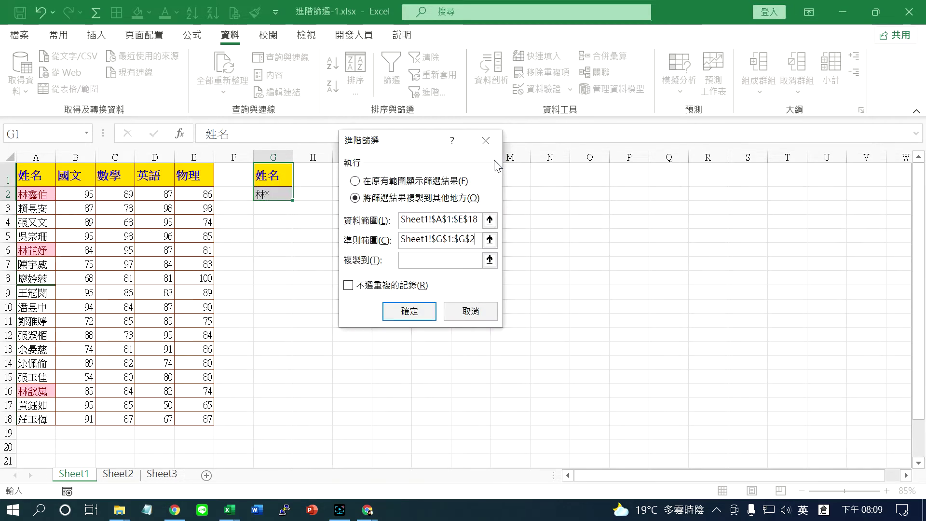
Set the Copy to cell to G5 and run the filter to copy the 林 rows
click(355, 199)
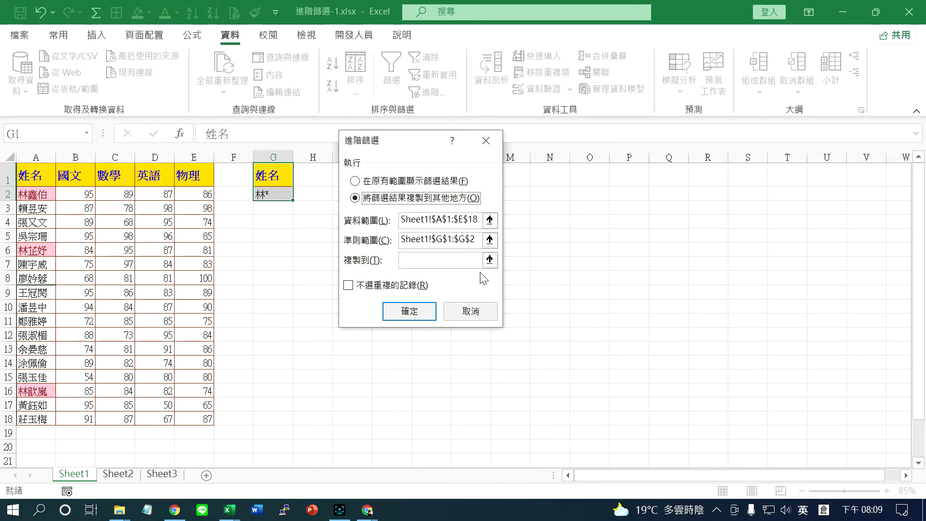
click(490, 260)
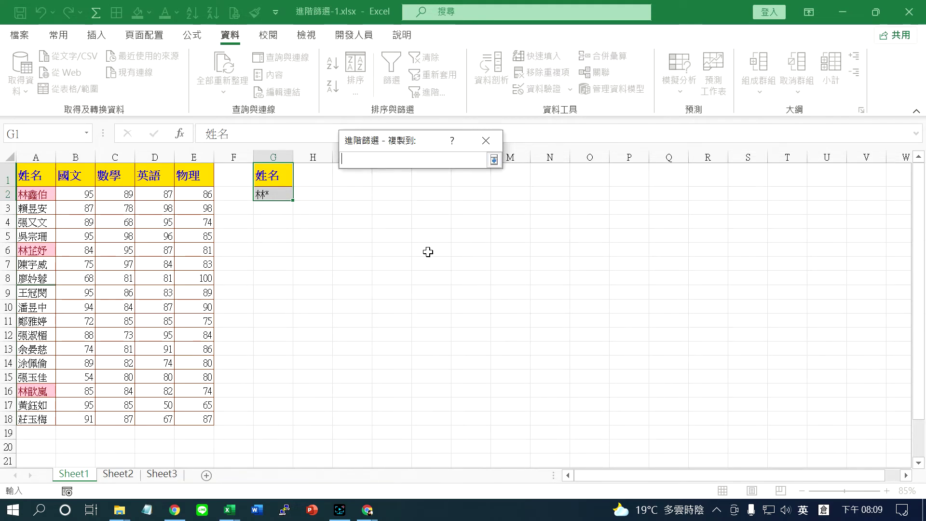
click(278, 235)
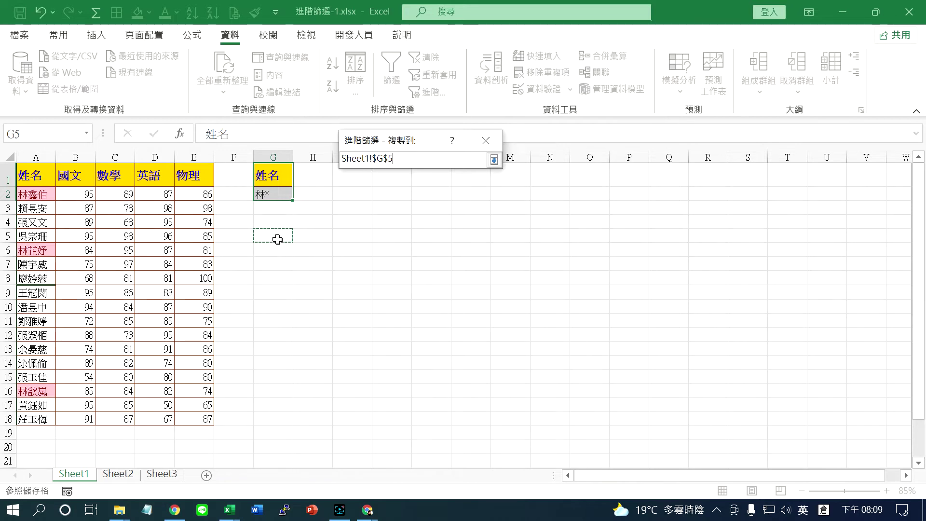
click(494, 160)
click(430, 303)
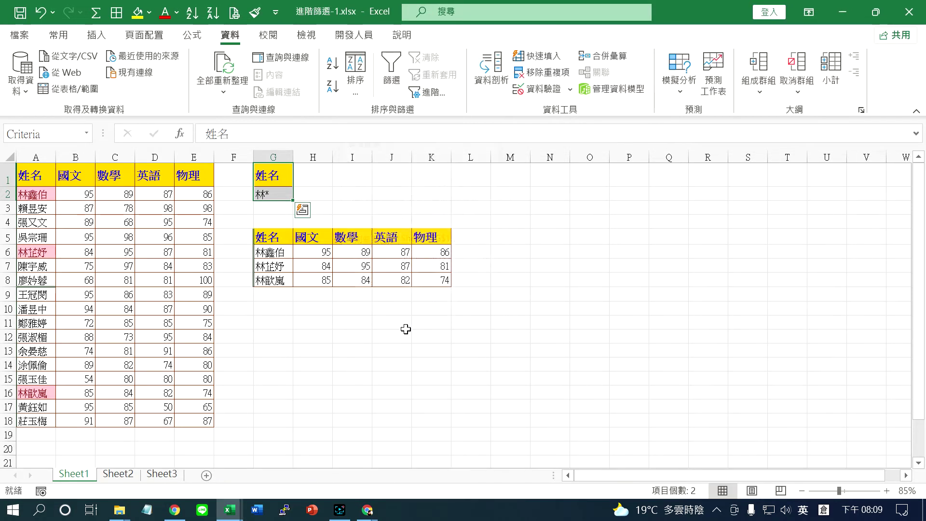
Delete the contents of the old filtered results in G5:K8
drag(276, 243, 426, 283)
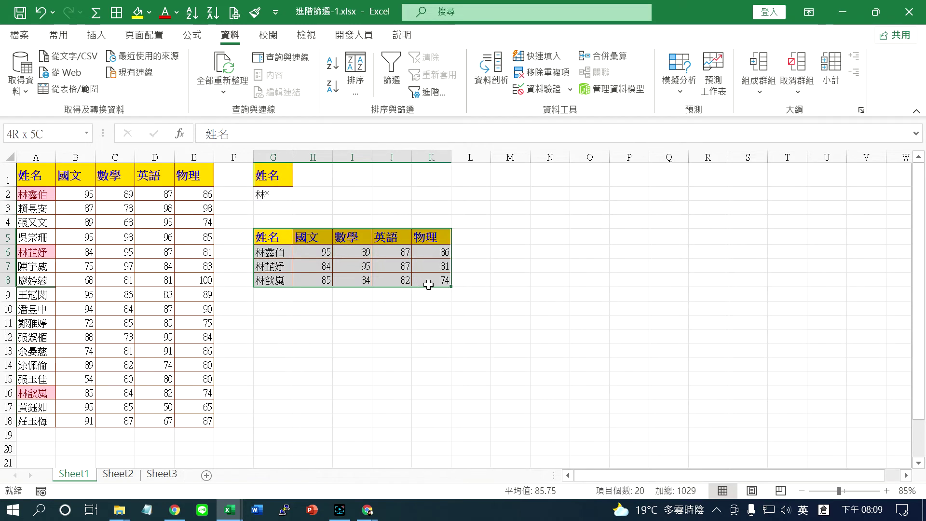
click(275, 238)
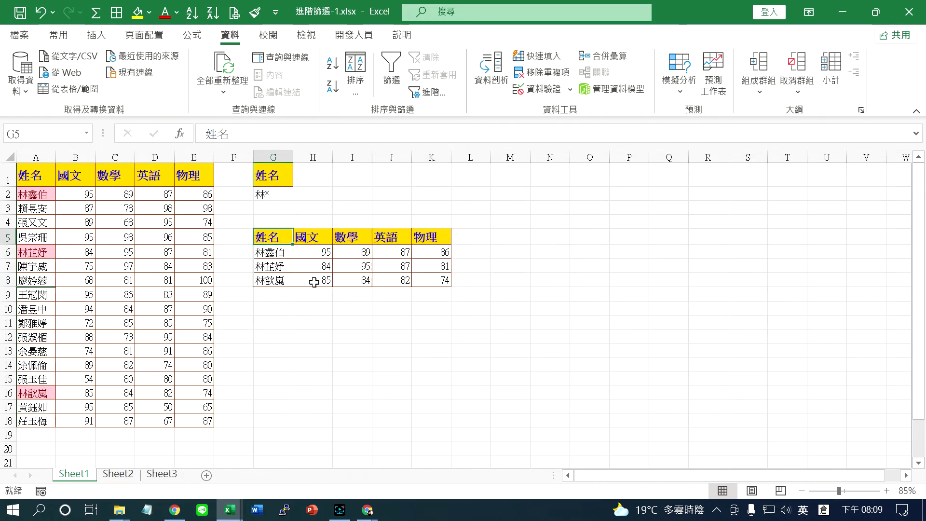
click(313, 322)
drag(255, 234, 416, 283)
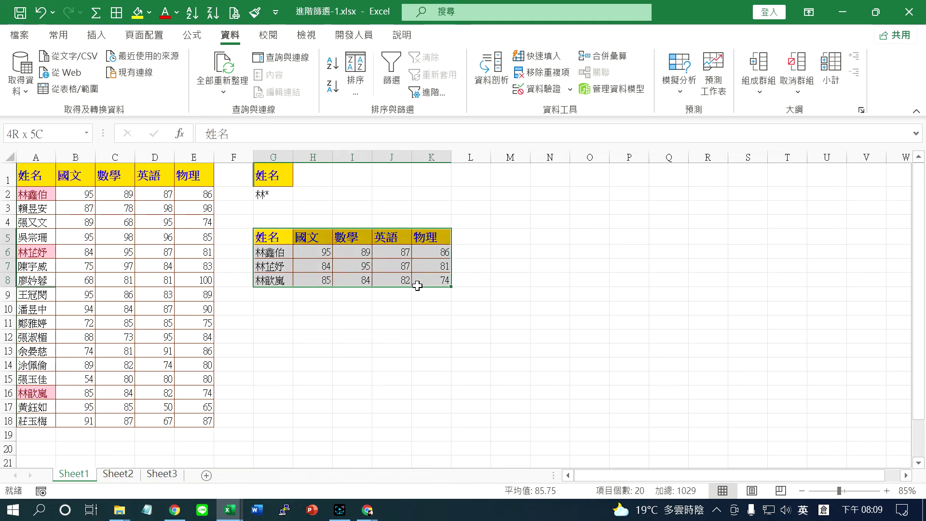
key(Delete)
Format-paint blank cell K10 over G5:K8 to remove the yellow fill and borders
click(446, 309)
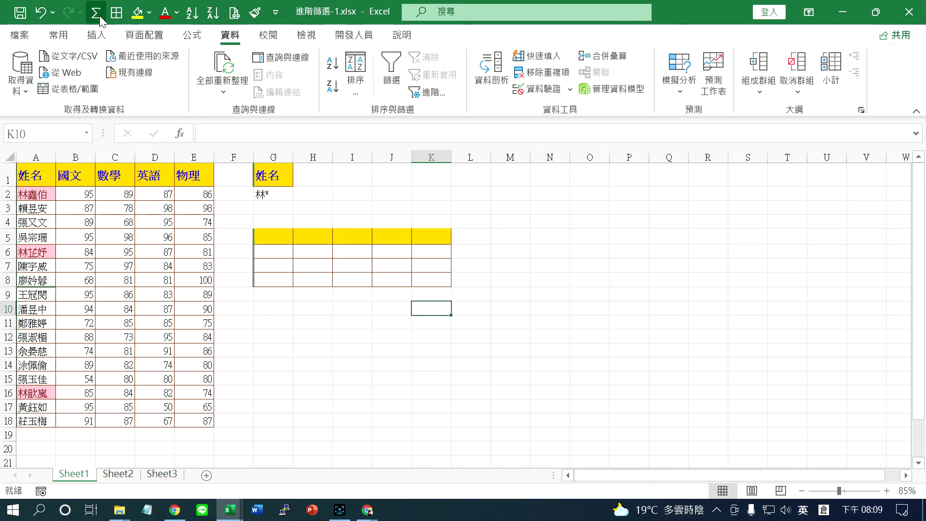
click(59, 35)
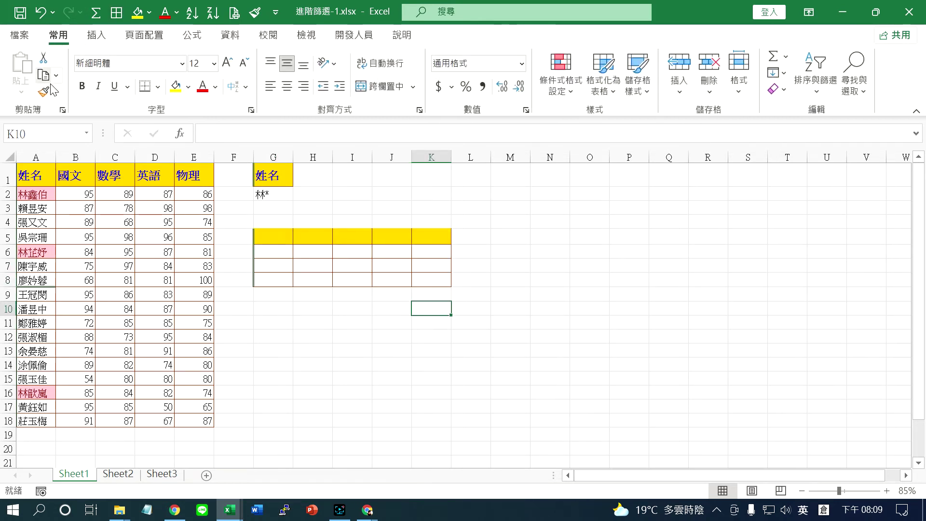
right_click(49, 91)
click(255, 12)
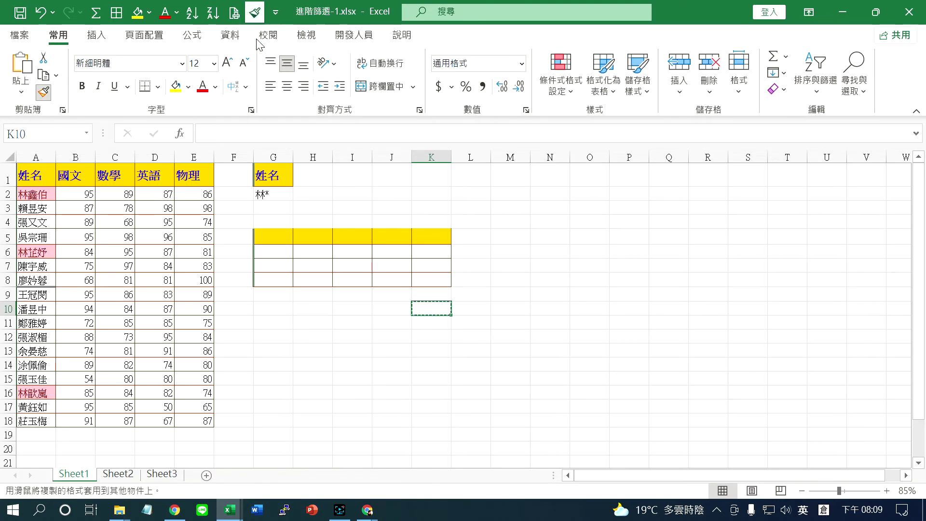
drag(268, 239, 427, 282)
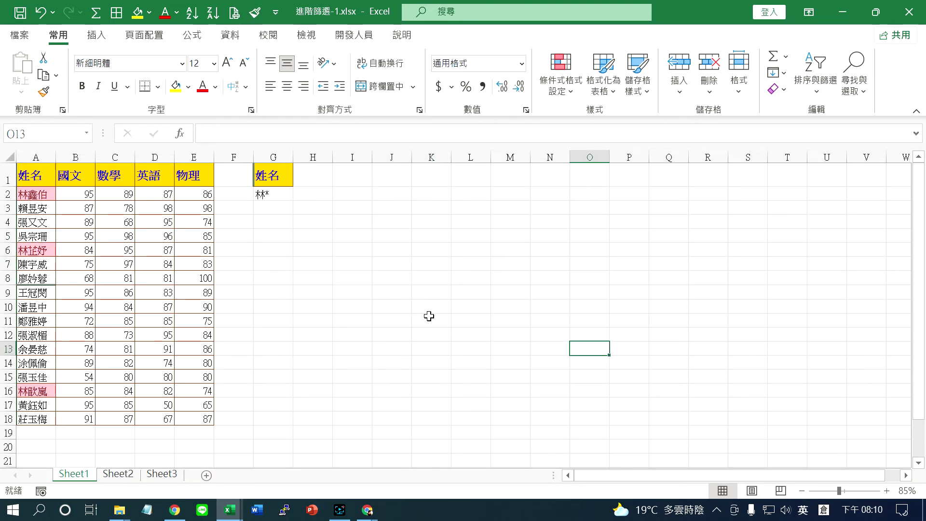
Delete column G to remove the old criteria cells
click(301, 235)
right_click(271, 157)
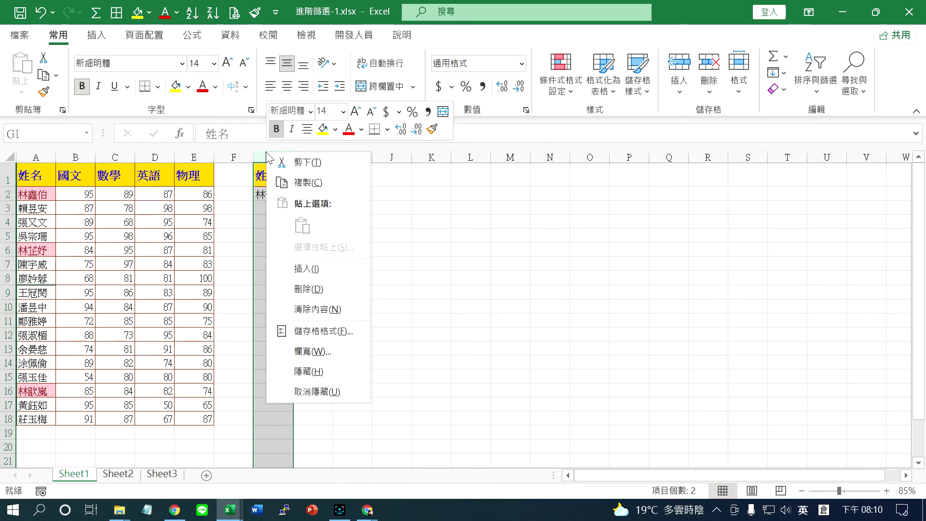
click(318, 289)
click(309, 283)
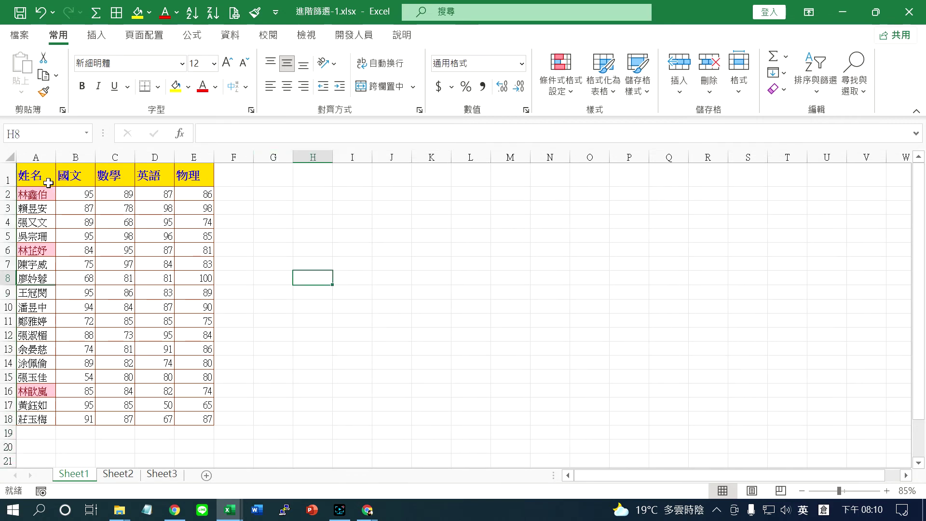
drag(48, 182, 205, 419)
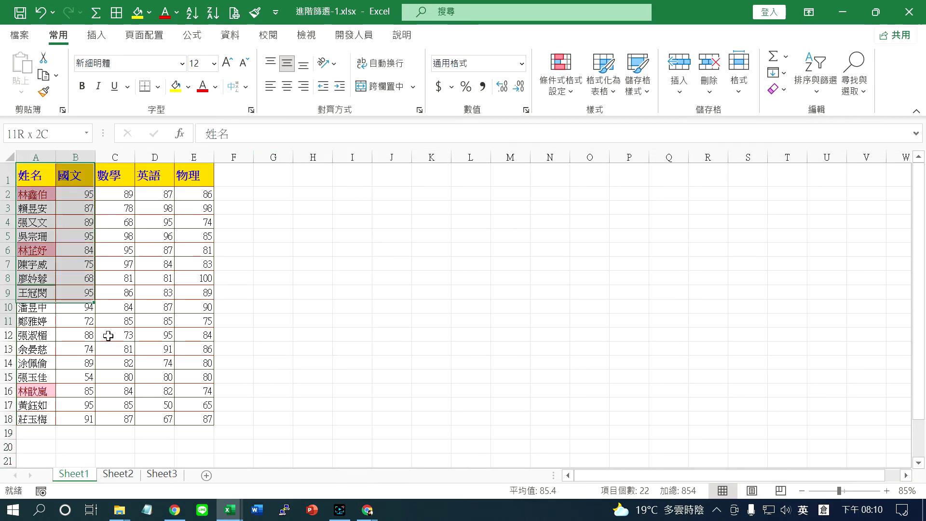
click(230, 36)
Copy the 姓名 heading from A1 into G1 and enter 林* in G2
click(47, 175)
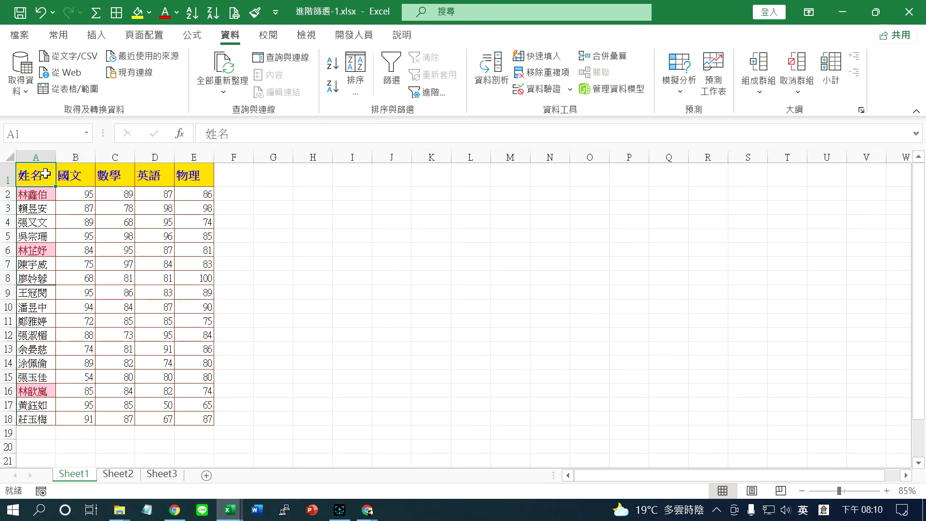
key(ctrl+c)
click(276, 175)
click(280, 193)
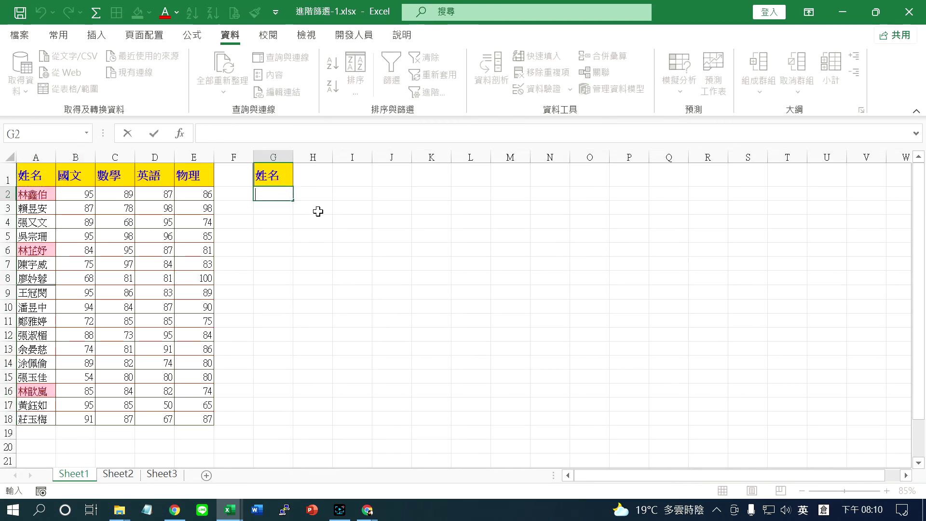
text(林)
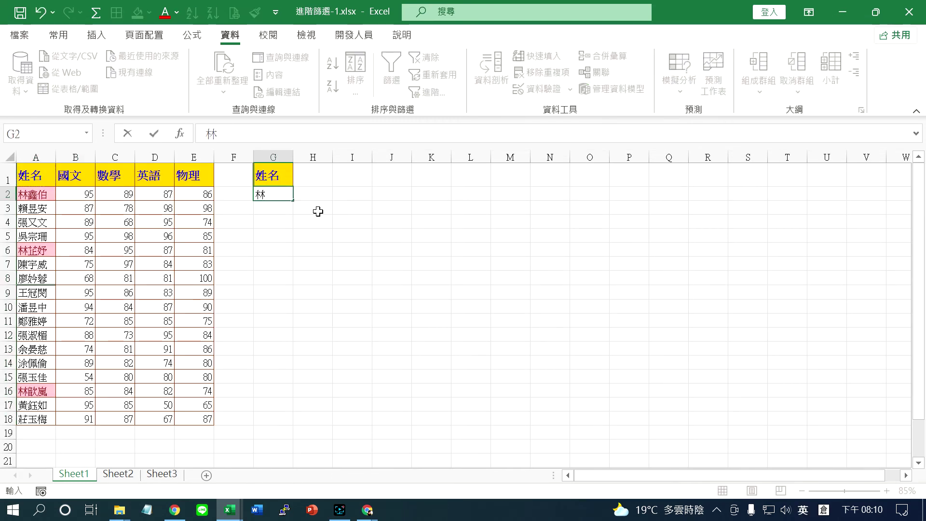
text(*)
click(318, 211)
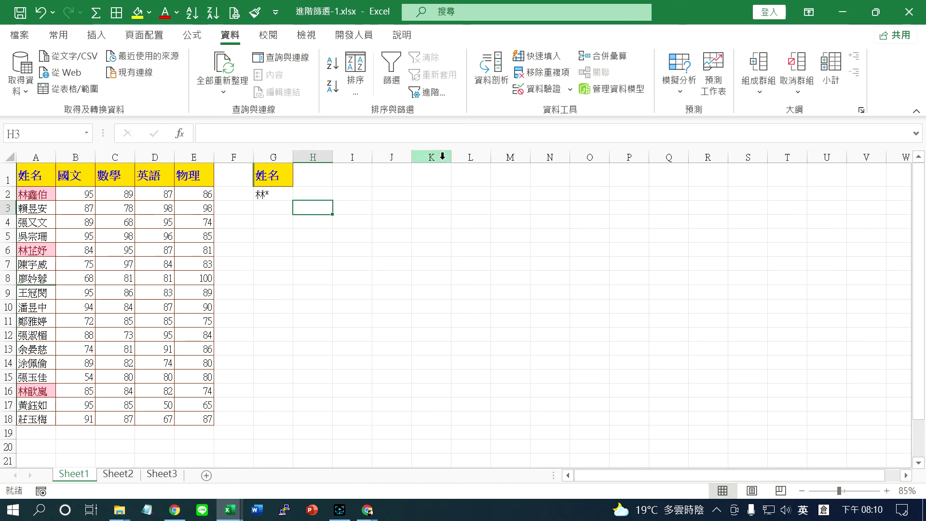
Open Advanced Filter with list range A1:E18 and criteria range G1:G2
click(440, 93)
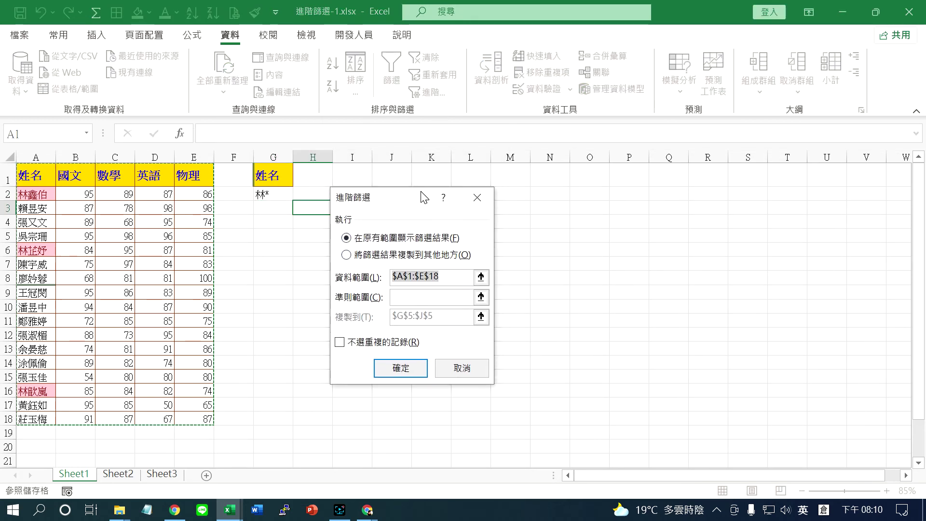
click(481, 277)
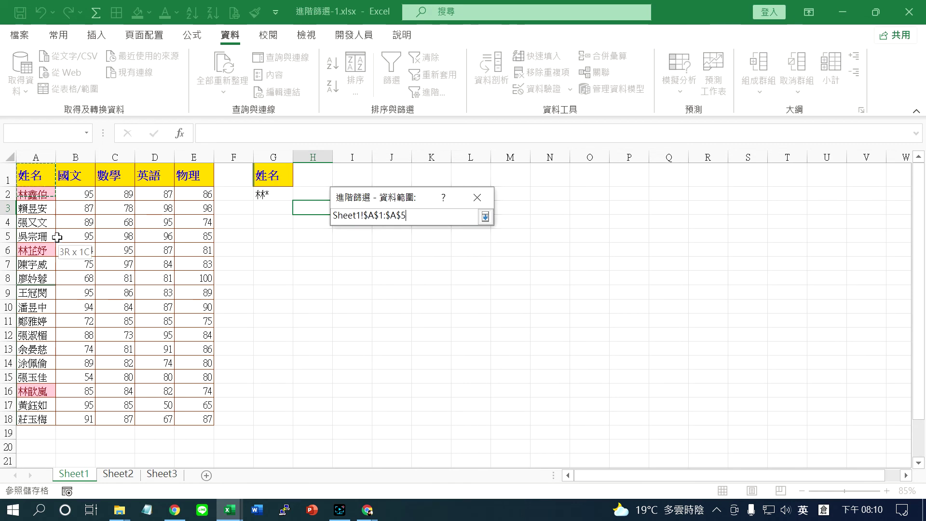
drag(34, 176, 200, 418)
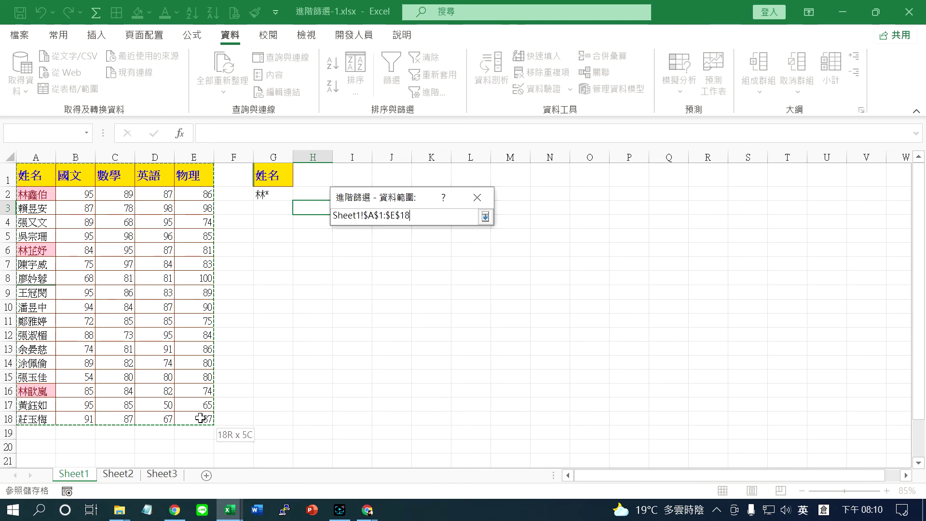
click(486, 217)
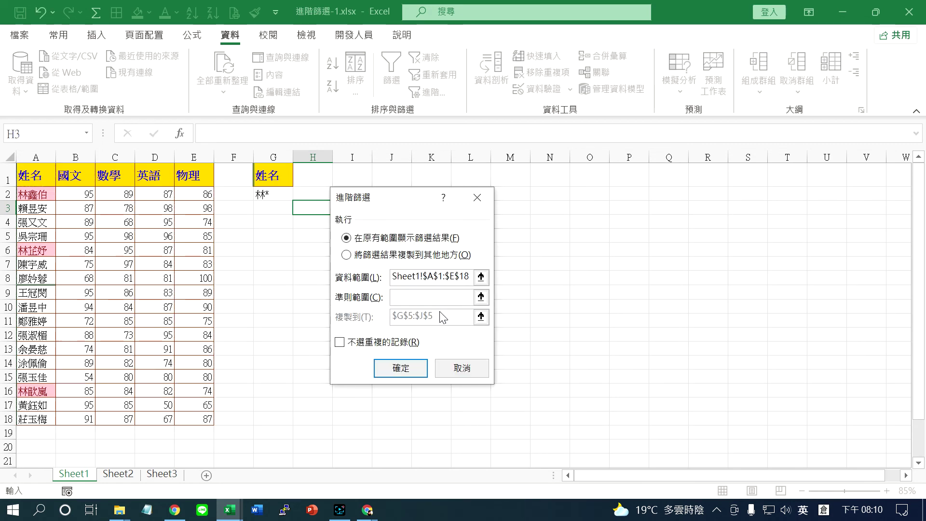
click(482, 301)
drag(270, 176, 273, 194)
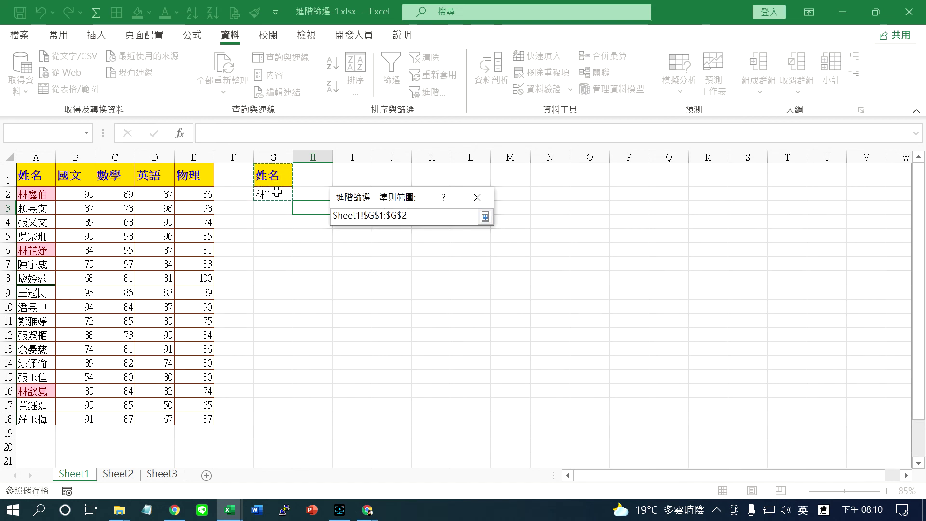
click(485, 217)
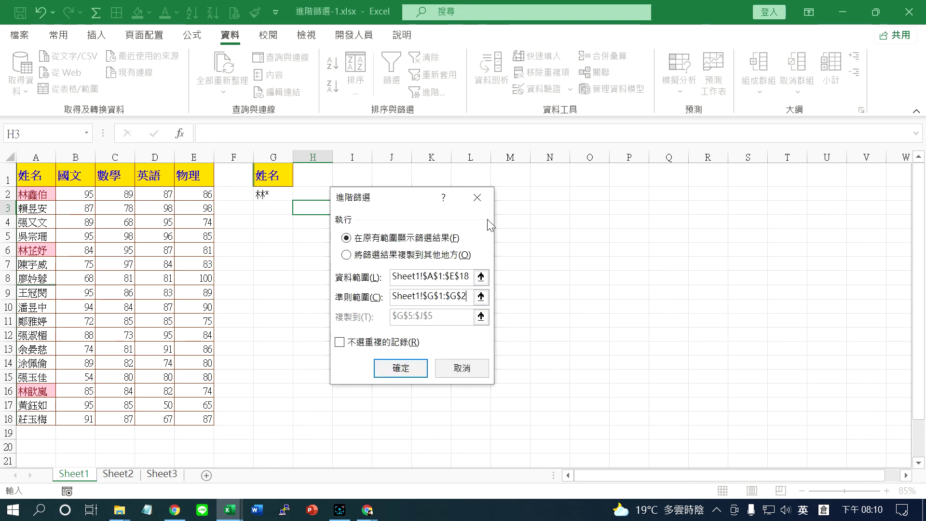
Copy the matching 林 rows to another location starting at I1 and run the filter
click(346, 256)
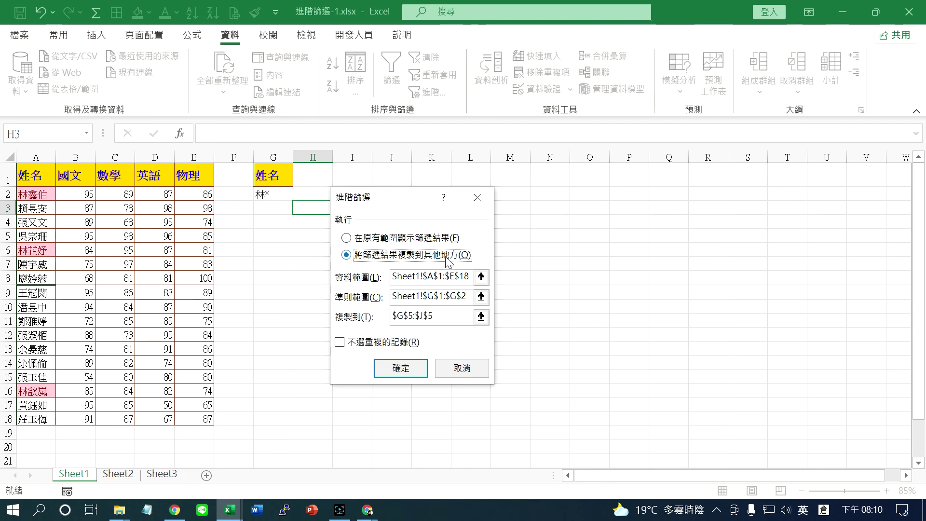
click(482, 318)
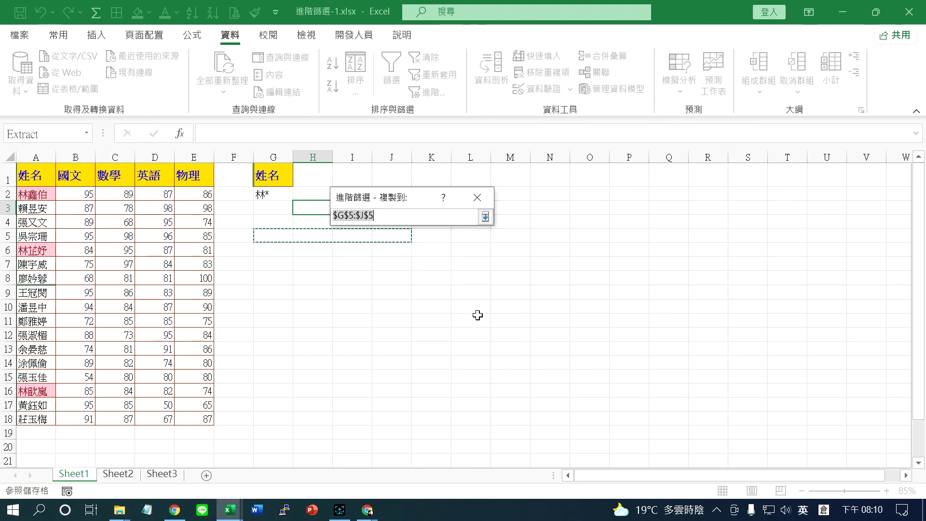
click(359, 176)
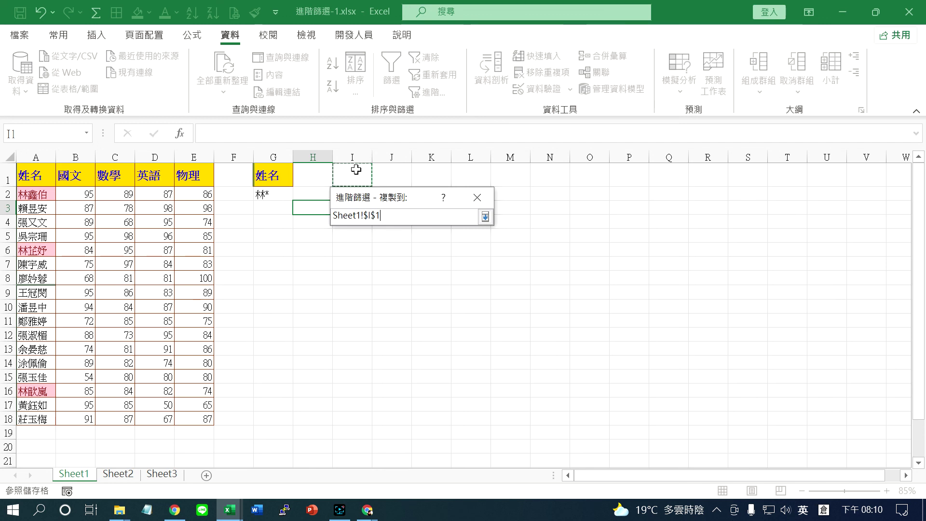
click(485, 217)
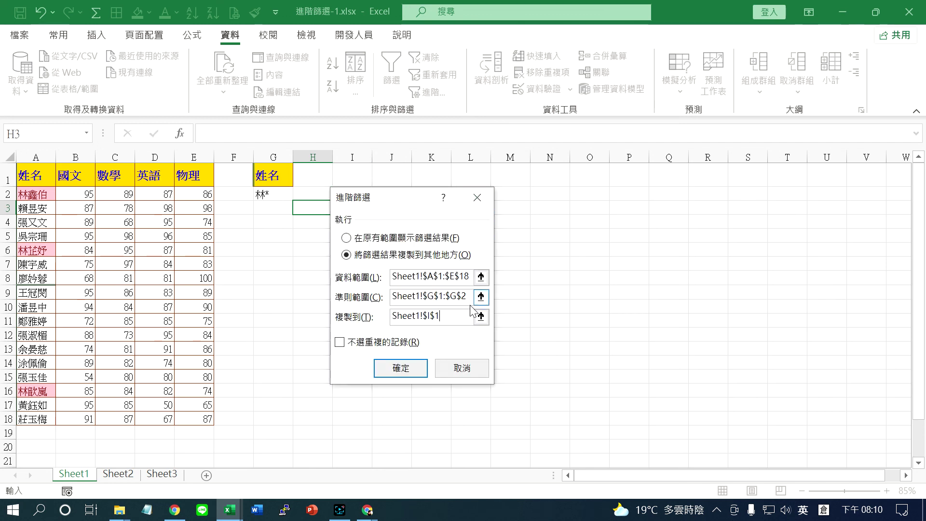
click(410, 368)
drag(359, 178, 511, 233)
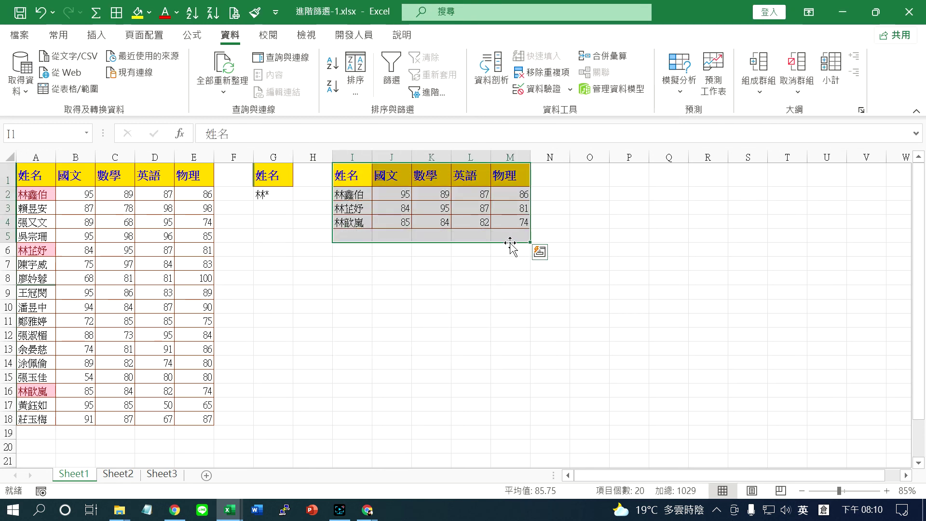
click(510, 245)
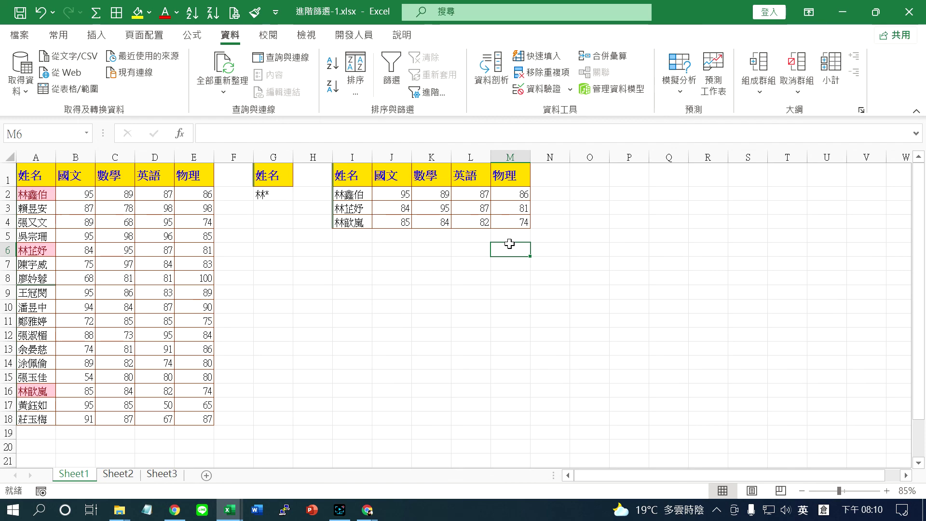